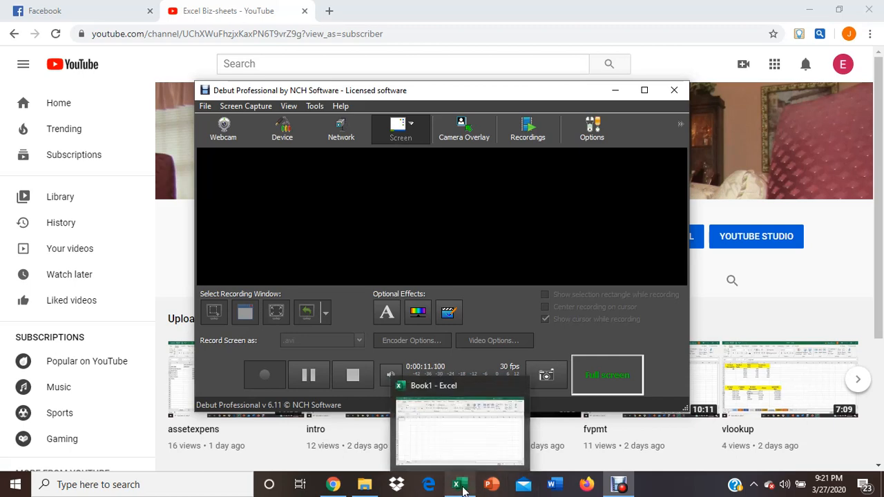
# Step: Switch to the blank Book1 workbook in Excel and widen columns A through F equally to about twice their width
pyautogui.click(461, 485)
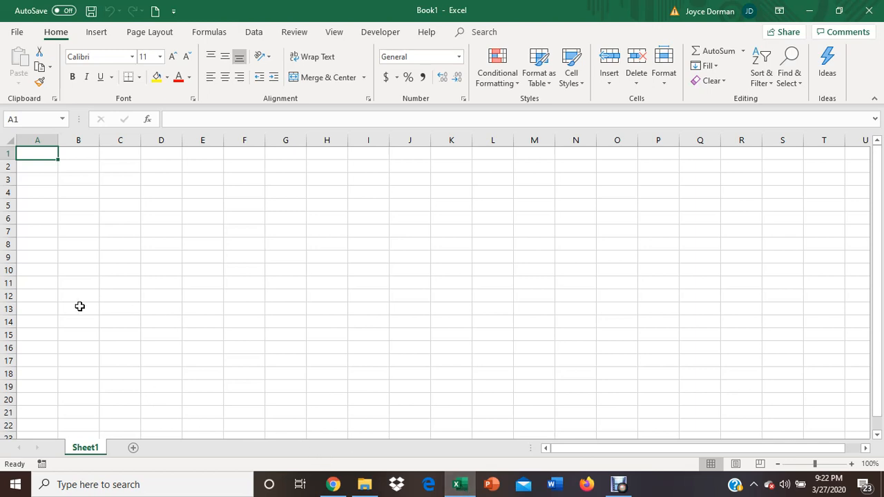
pyautogui.moveTo(38, 140); pyautogui.dragTo(264, 142)
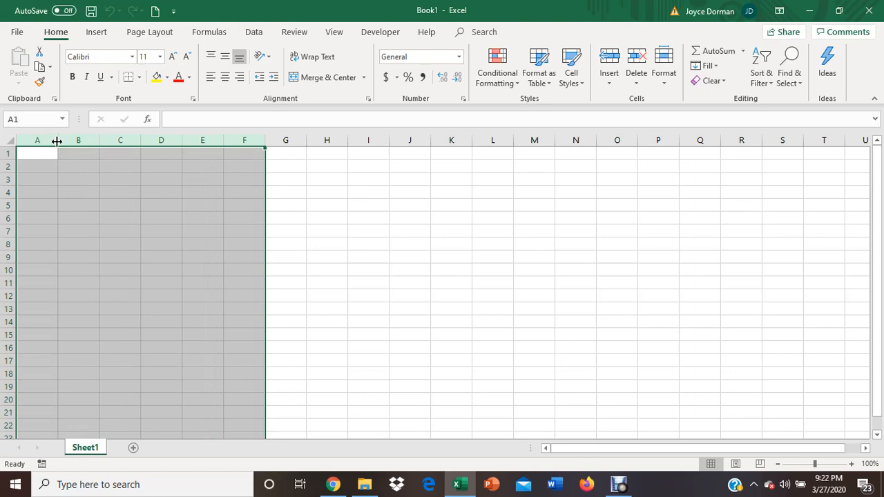
pyautogui.moveTo(58, 140); pyautogui.dragTo(101, 140)
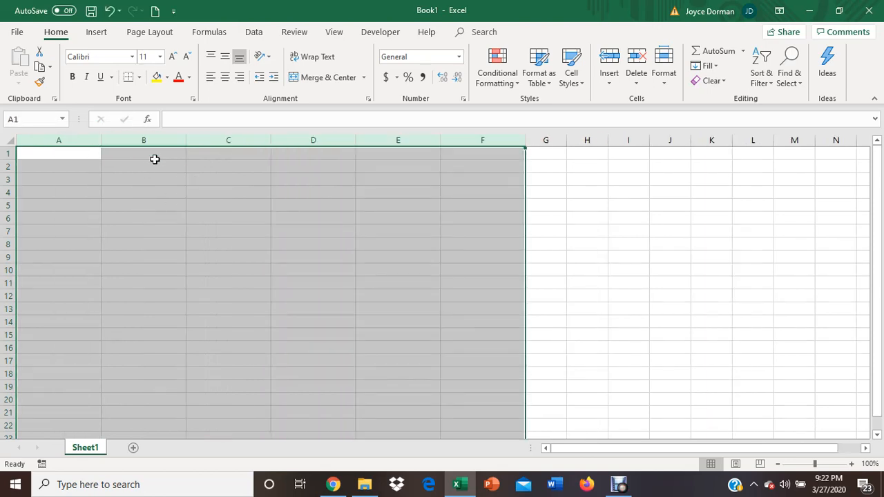
# Step: Enter the title "ABC COMPANY- FINANCIAL ASSUMPTIONS" in cell B1
pyautogui.click(154, 159)
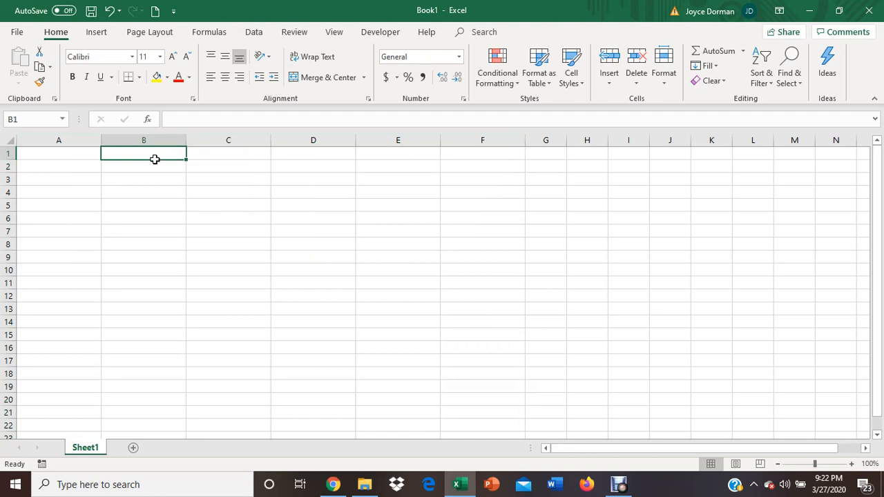
pyautogui.write('ABC C')
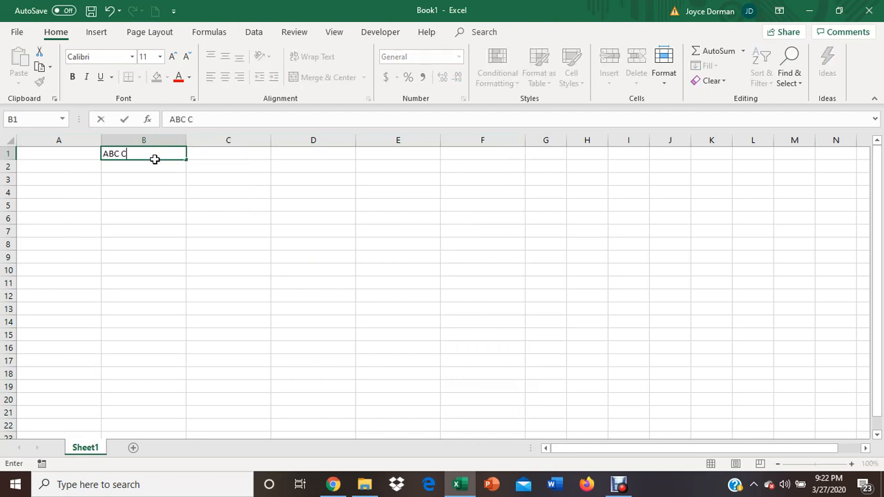
pyautogui.write('OMPANY- FIANC')
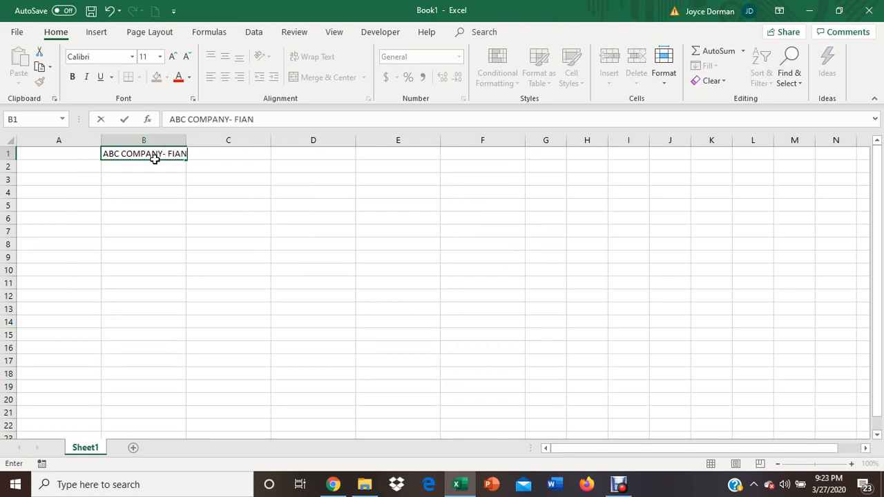
pyautogui.press('BackSpace')
pyautogui.press('BackSpace')
pyautogui.press('BackSpace')
pyautogui.write('NANCIAL ASSUMPTIONS')
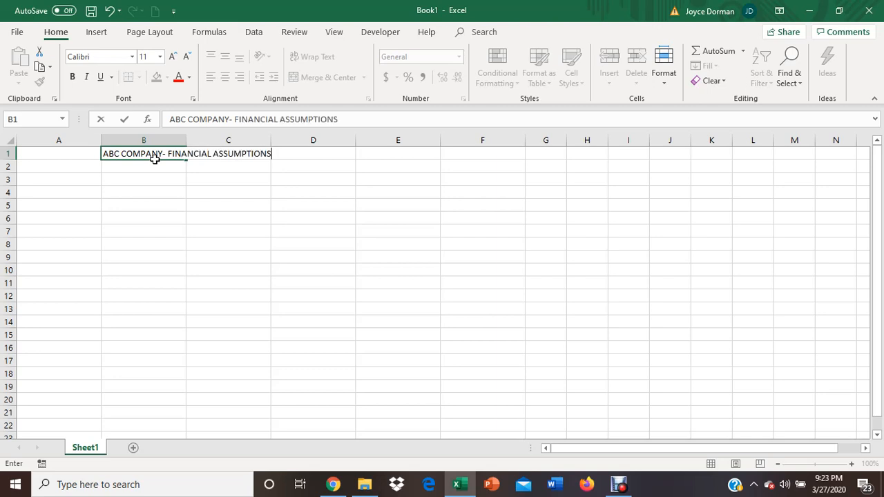
pyautogui.press('Return')
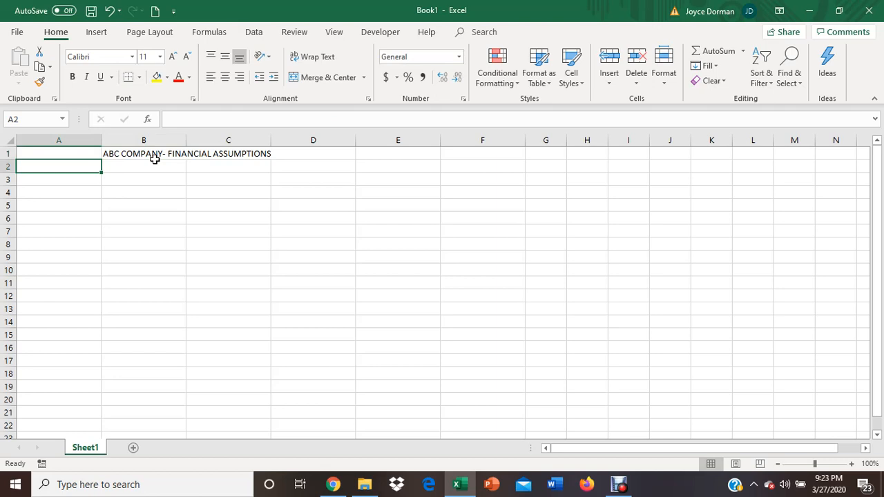
pyautogui.click(154, 159)
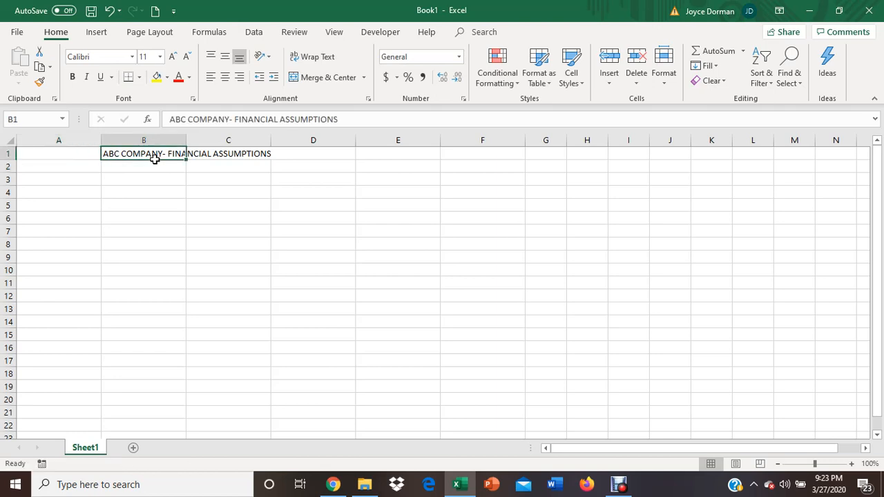
# Step: Enter the heading ITEMS in cell A2 and the year 2012 in cell B2
pyautogui.click(86, 169)
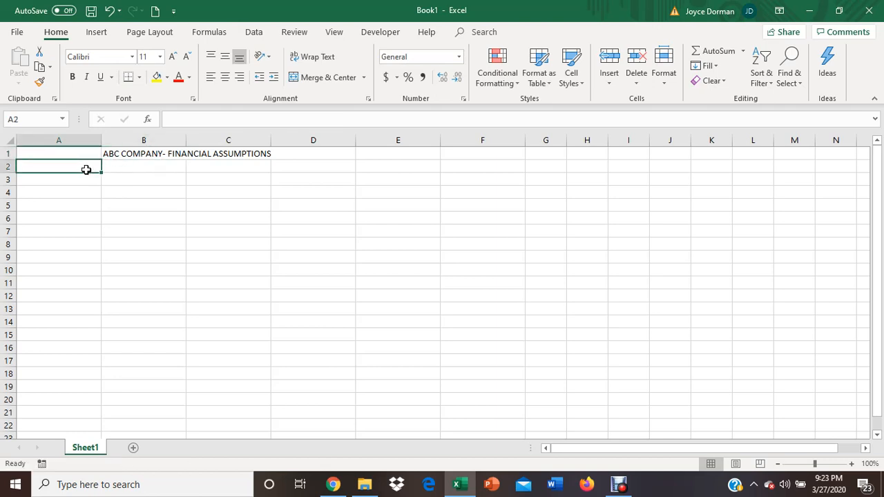
pyautogui.write('ITEMS')
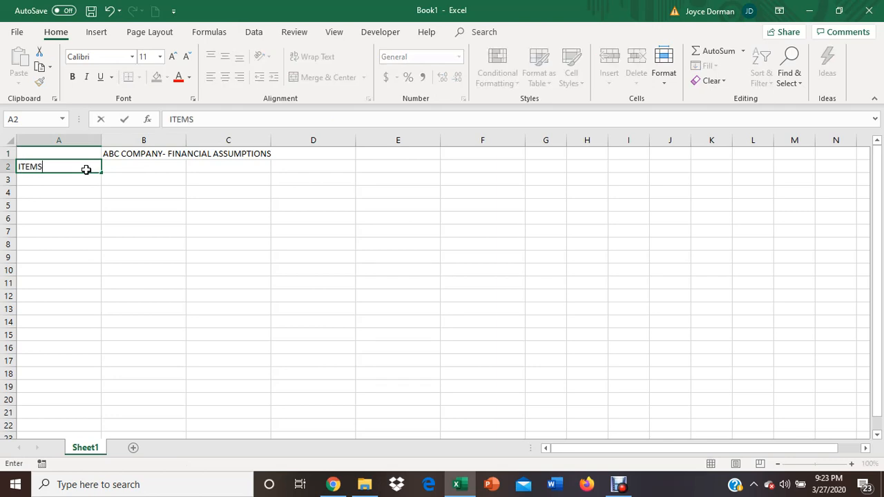
pyautogui.press('Tab')
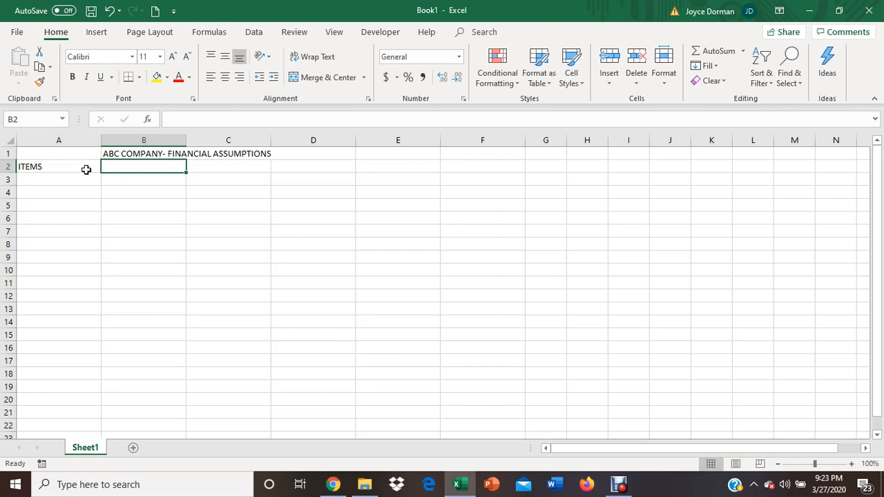
pyautogui.write('2012')
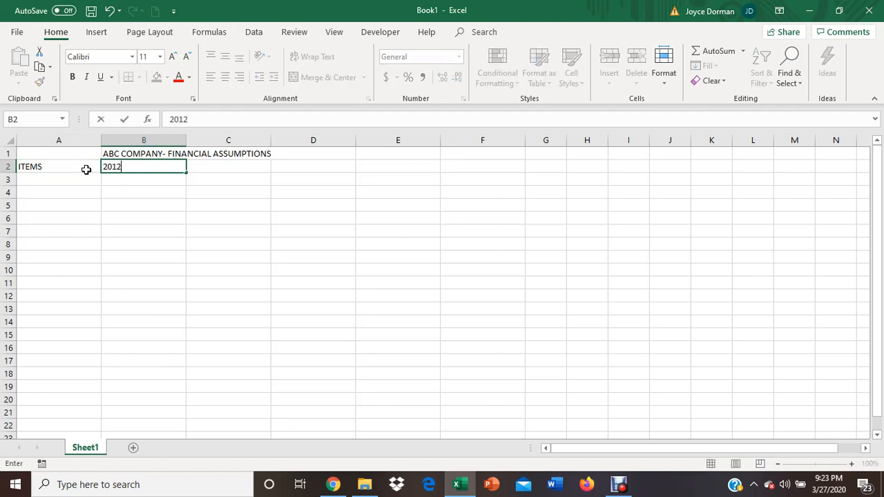
pyautogui.moveTo(350, 239); pyautogui.dragTo(237, 191)
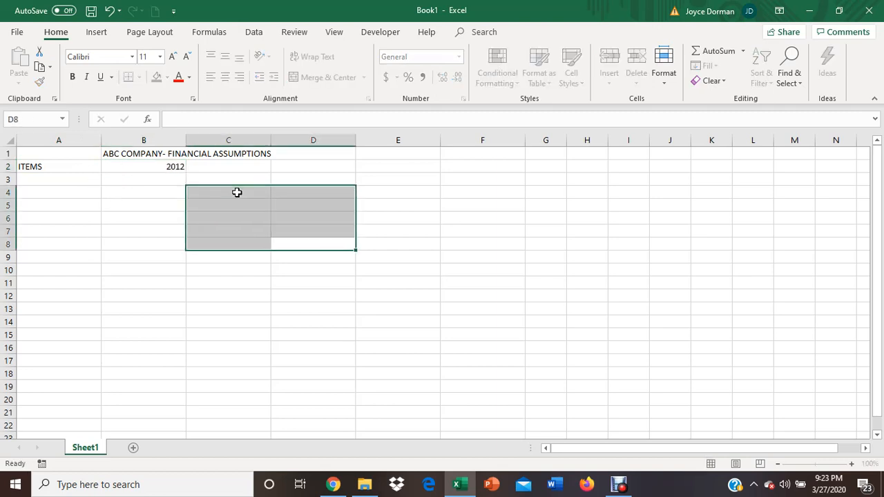
pyautogui.click(167, 165)
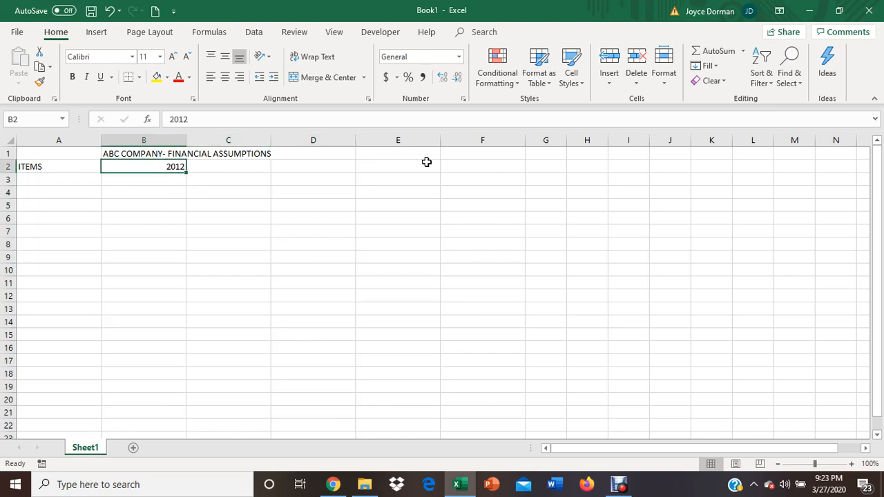
# Step: Enter the percentage 15% in cell E1, on the same row as the title
pyautogui.click(400, 154)
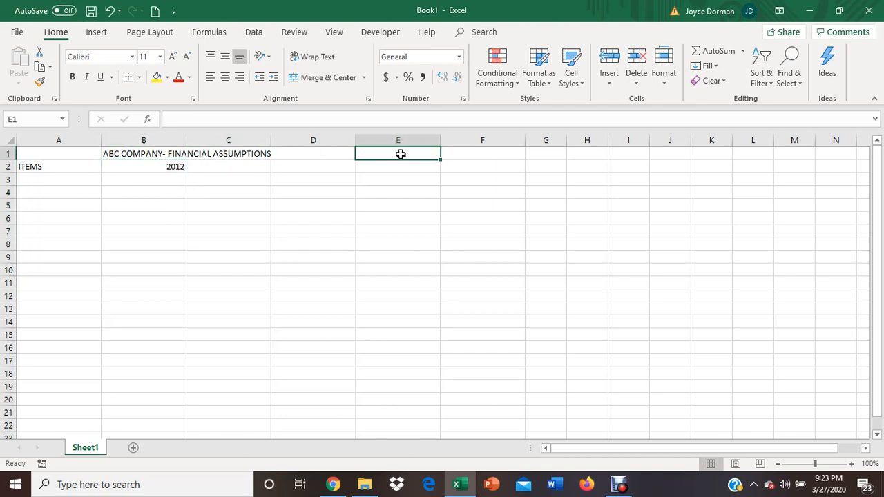
pyautogui.write('15%')
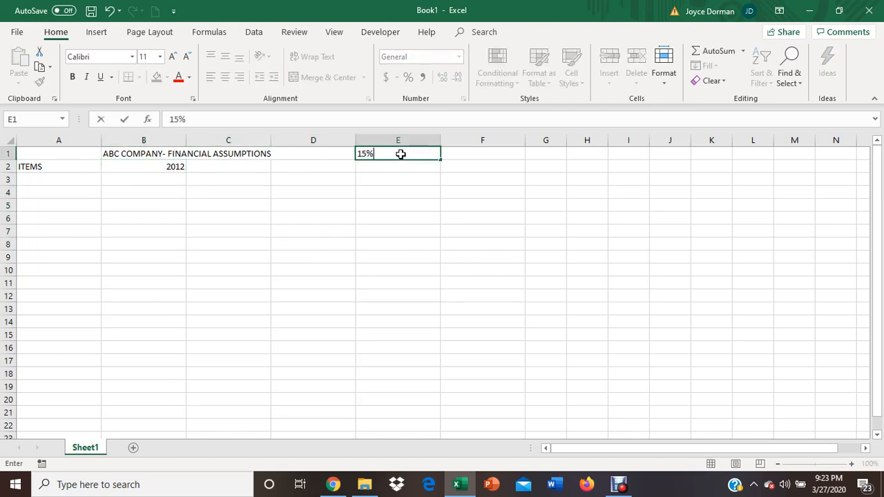
pyautogui.click(212, 167)
# Step: Fill the year 2012 from B2 across to E2 and enter the heading TOTAL in F2
pyautogui.click(158, 168)
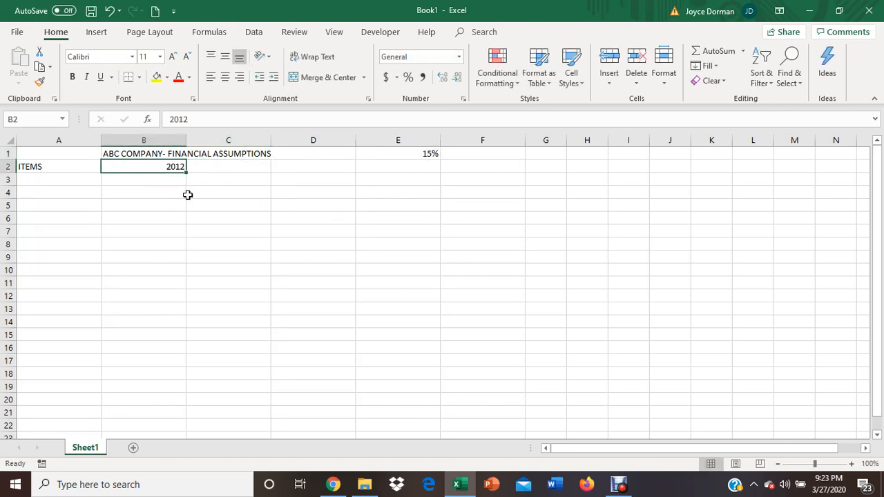
pyautogui.moveTo(185, 173); pyautogui.dragTo(414, 177)
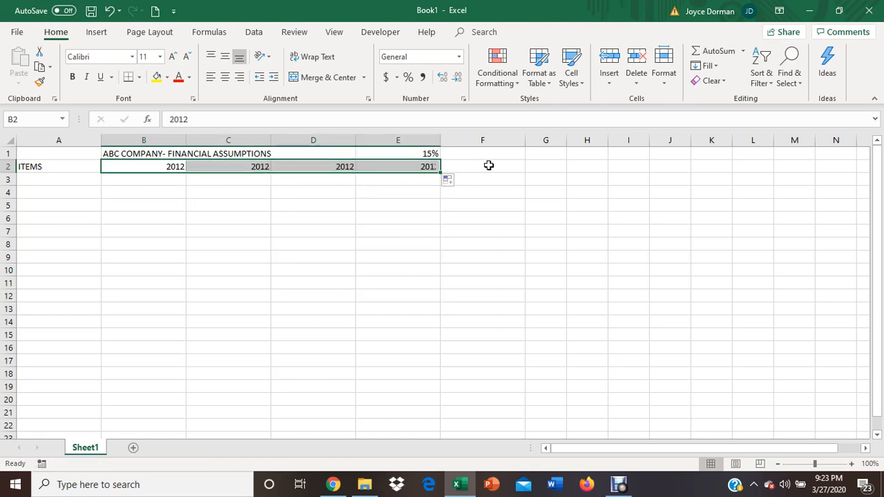
pyautogui.click(489, 165)
pyautogui.write('TOTAL')
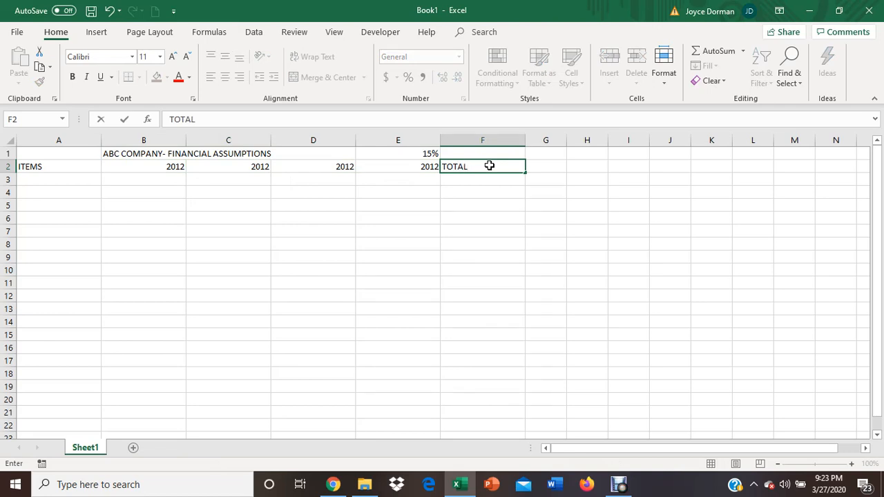
pyautogui.press('Return')
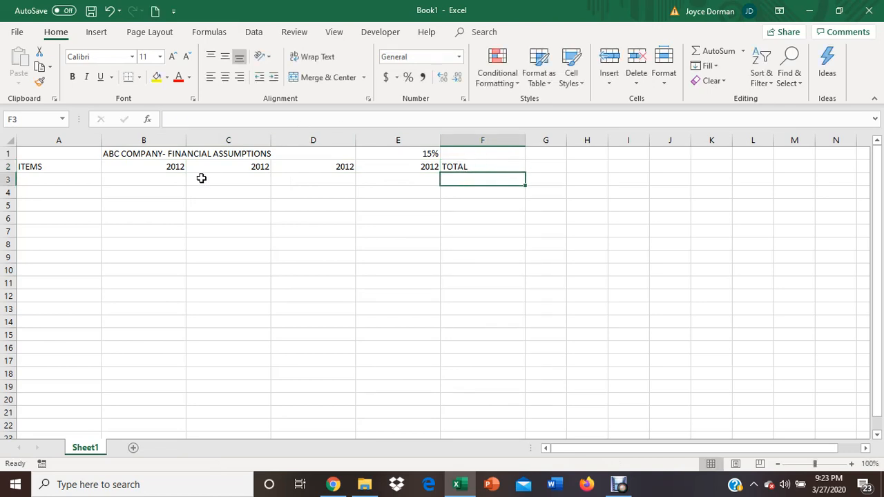
# Step: Enter the item label "Credit cards" in cell A3 under the ITEMS heading
pyautogui.click(60, 179)
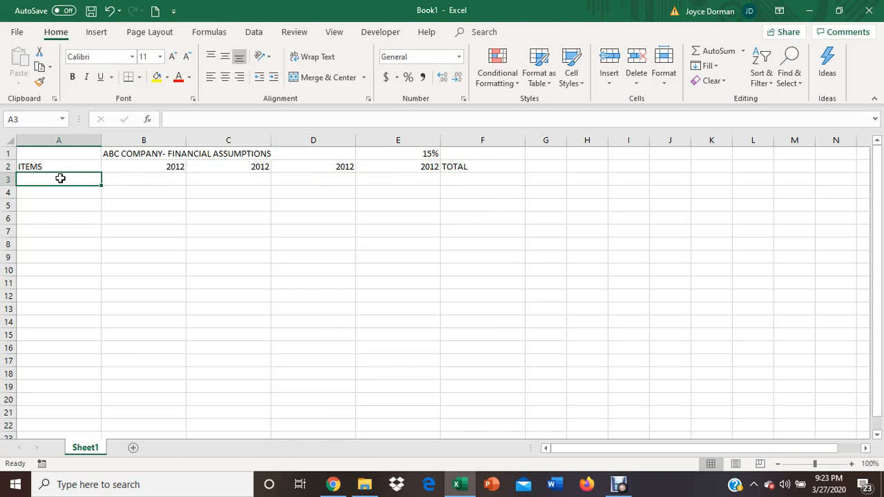
pyautogui.click(87, 154)
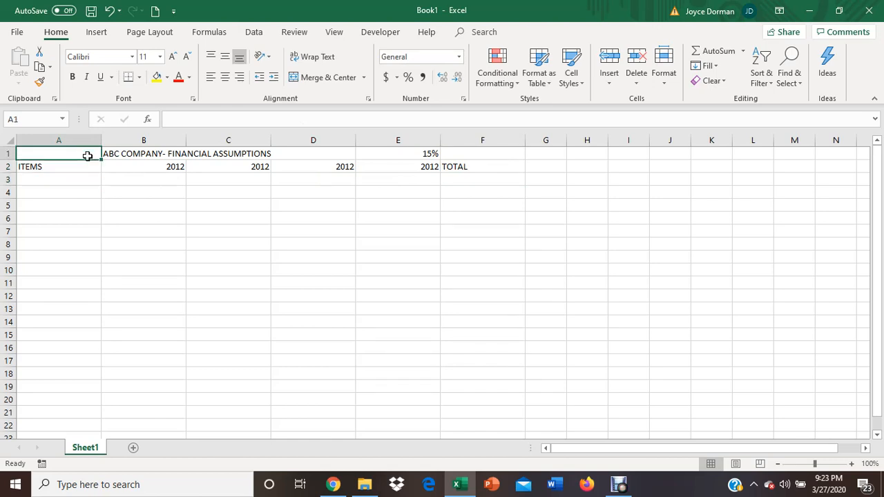
pyautogui.click(79, 176)
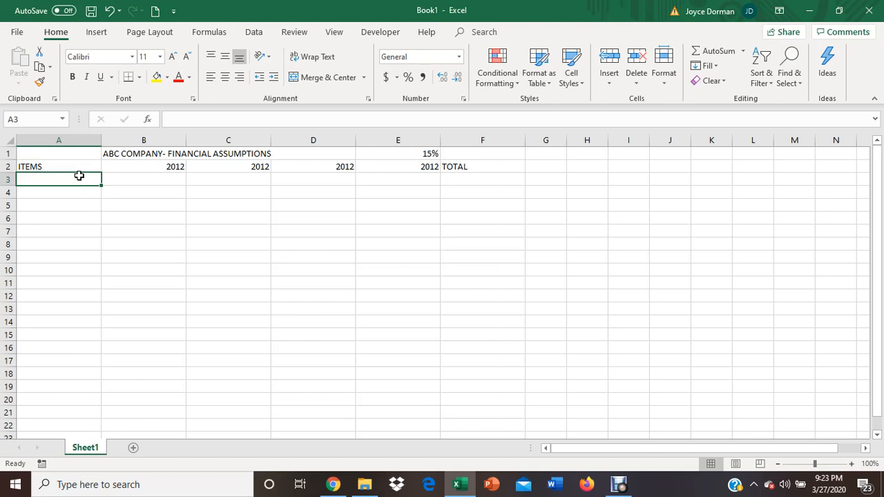
pyautogui.write('Credi')
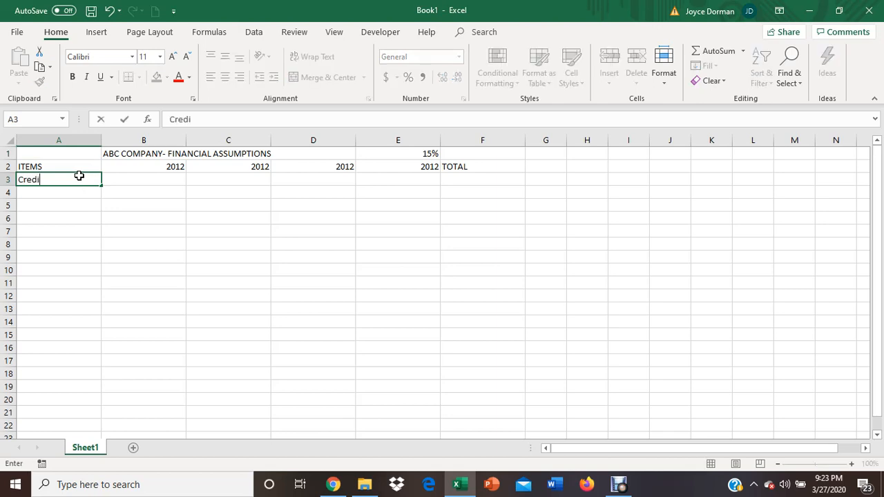
pyautogui.write('t cards')
pyautogui.press('Tab')
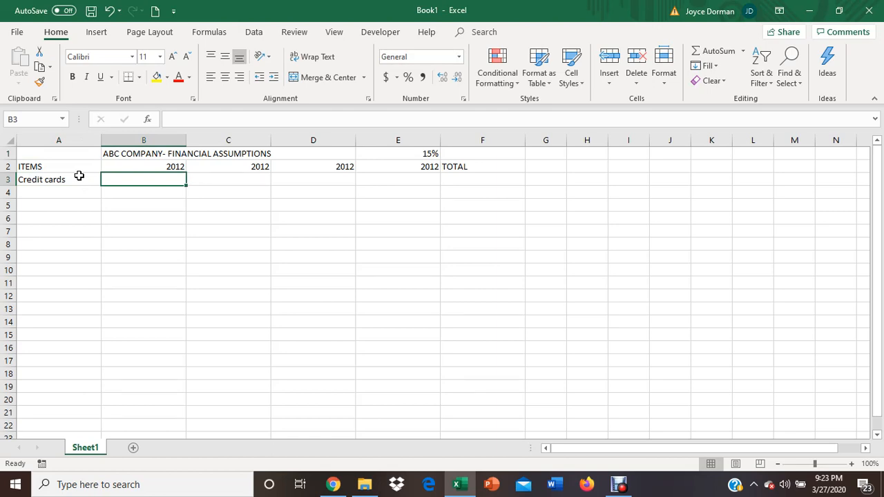
# Step: Enter 18000 in cell B3 as the first-year amount for Credit cards
pyautogui.press('Down')
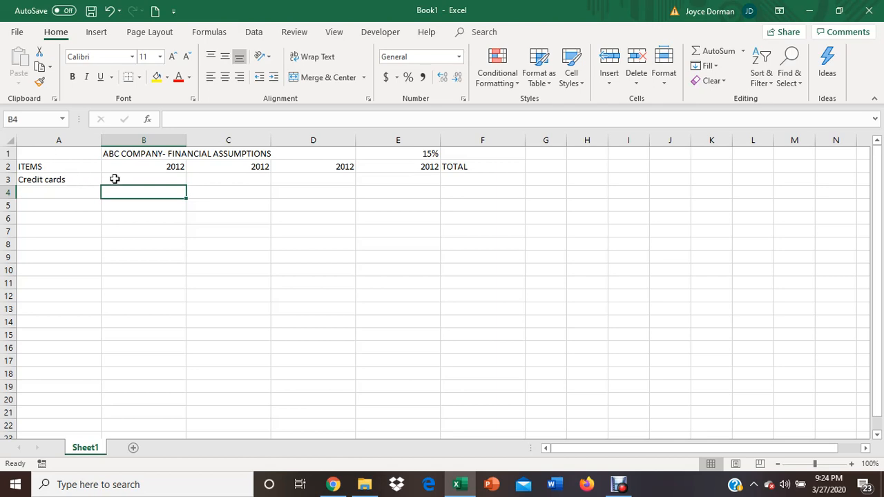
pyautogui.click(137, 177)
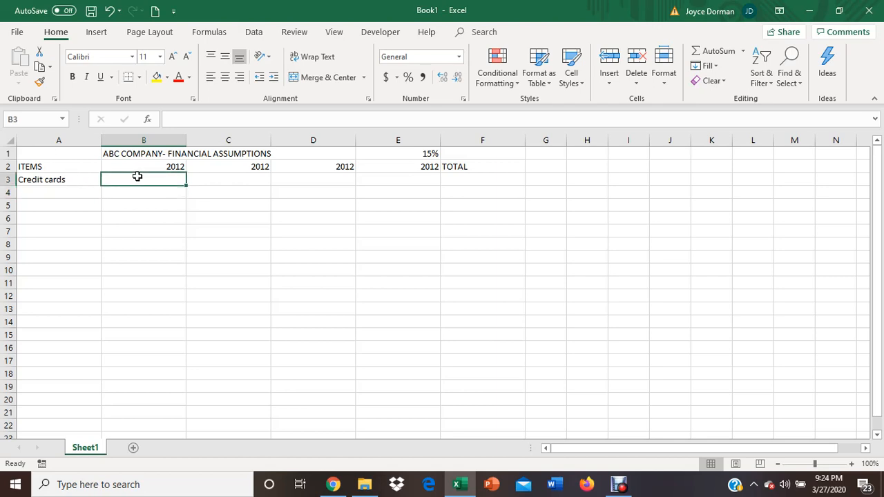
pyautogui.press('Up')
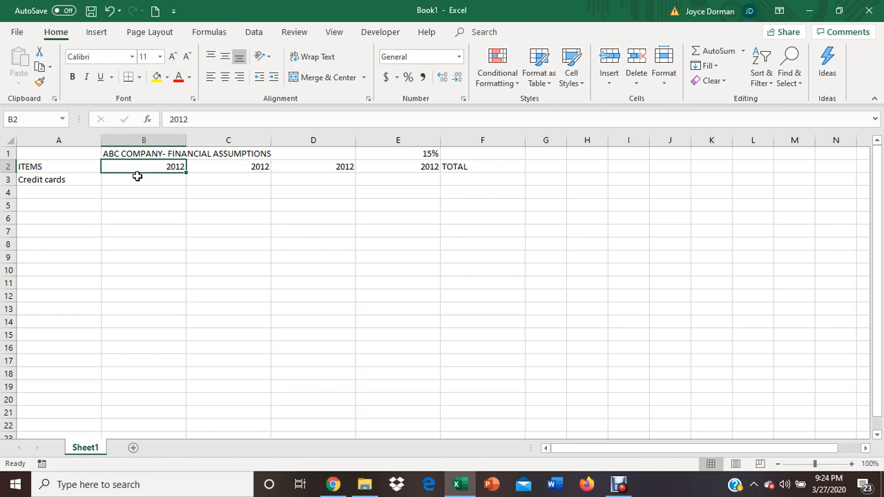
pyautogui.click(138, 177)
pyautogui.write('18')
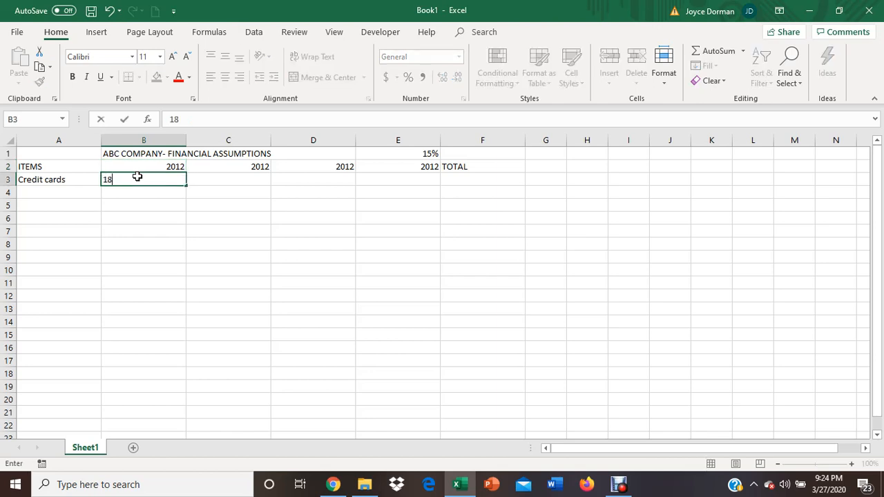
pyautogui.write('000')
pyautogui.press('Return')
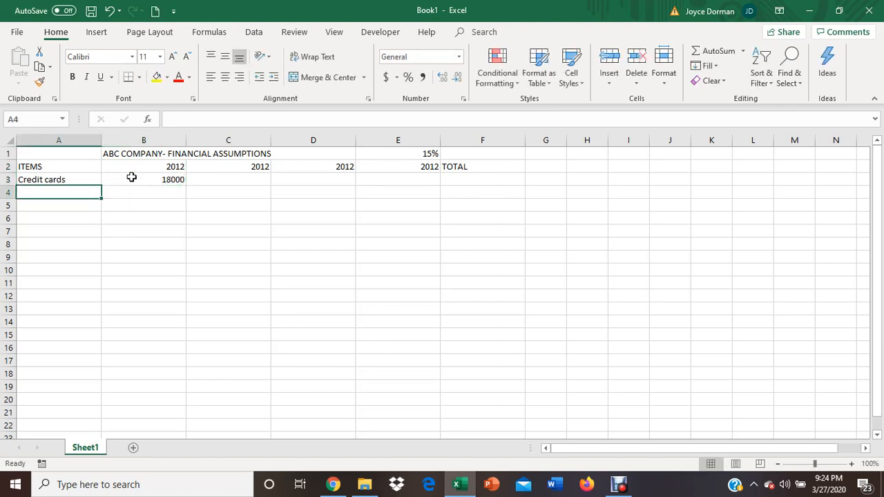
# Step: Add the item "Personal loans" in cell A4 with a first-year amount of 9000 in B4
pyautogui.write('Person')
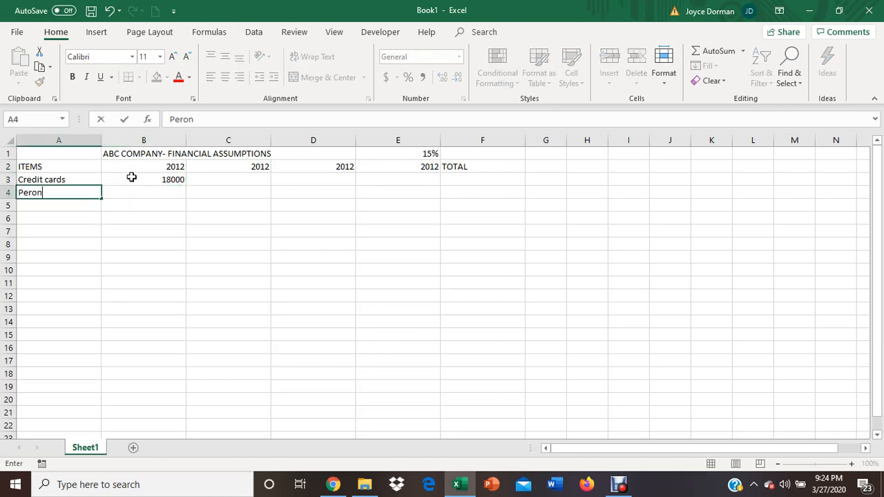
pyautogui.press('BackSpace')
pyautogui.press('BackSpace')
pyautogui.press('BackSpace')
pyautogui.press('BackSpace')
pyautogui.write('rsonal loans')
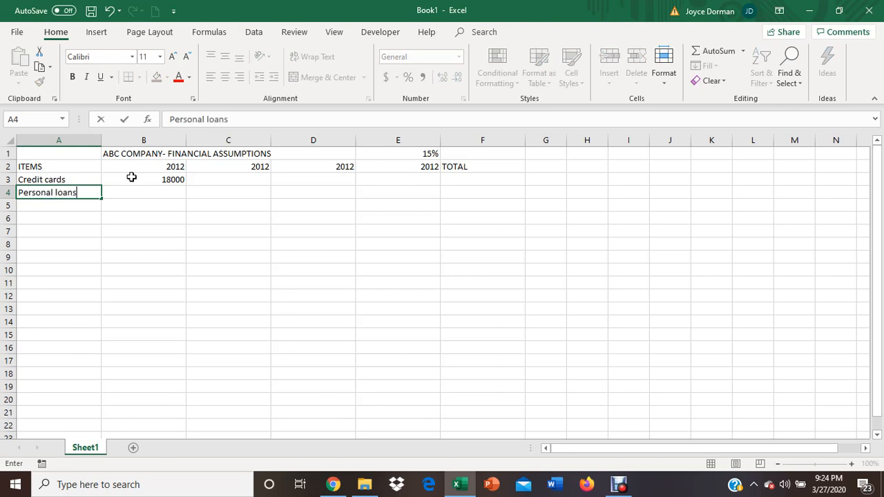
pyautogui.press('Tab')
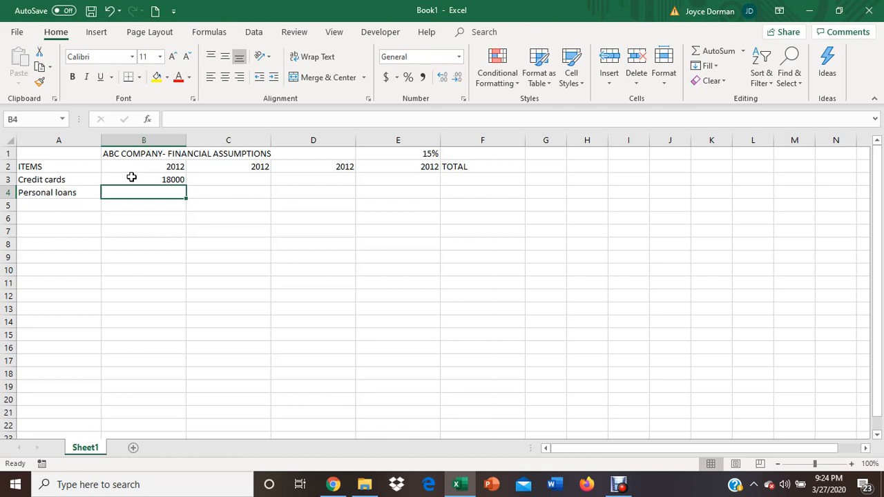
pyautogui.write('9000')
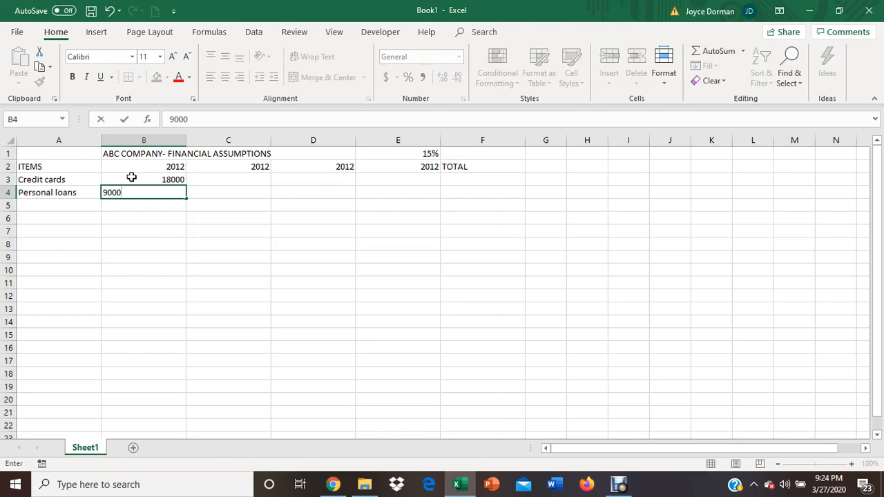
pyautogui.press('Return')
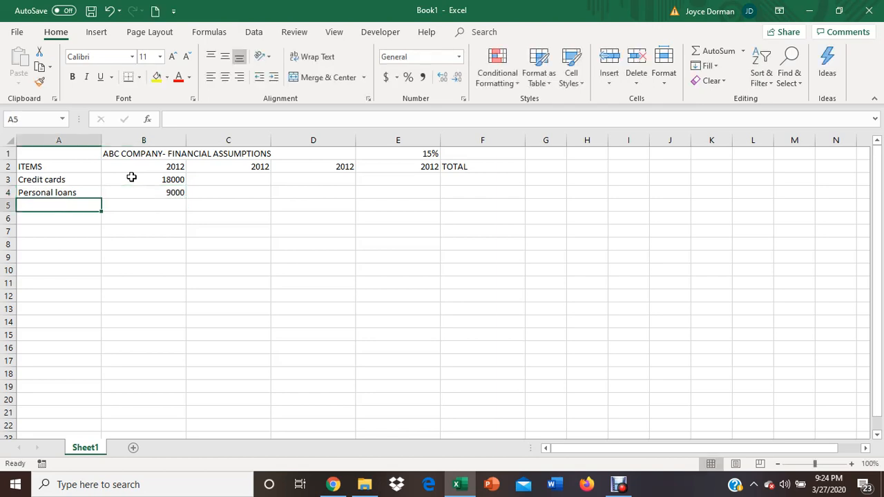
# Step: Add the item "Custodial services" in cell A5 with a first-year amount of 6500 in B5
pyautogui.write('C')
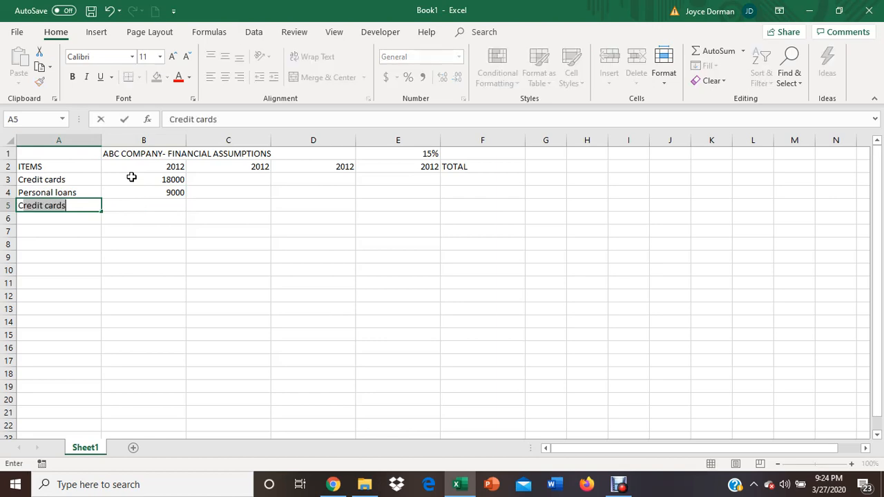
pyautogui.press('BackSpace')
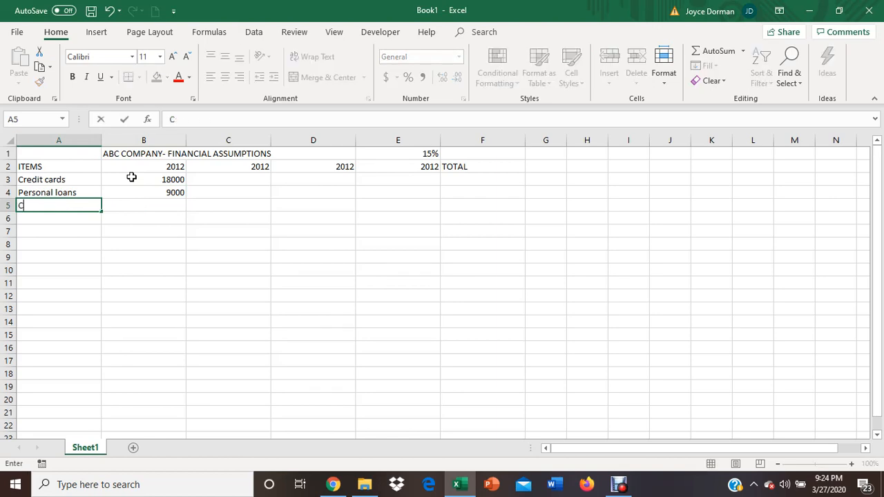
pyautogui.write('ustodial services')
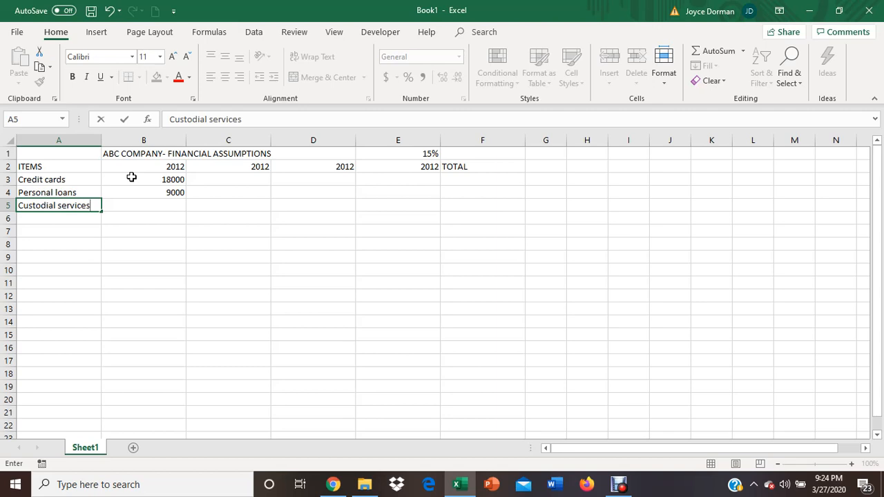
pyautogui.press('Tab')
pyautogui.write('6500')
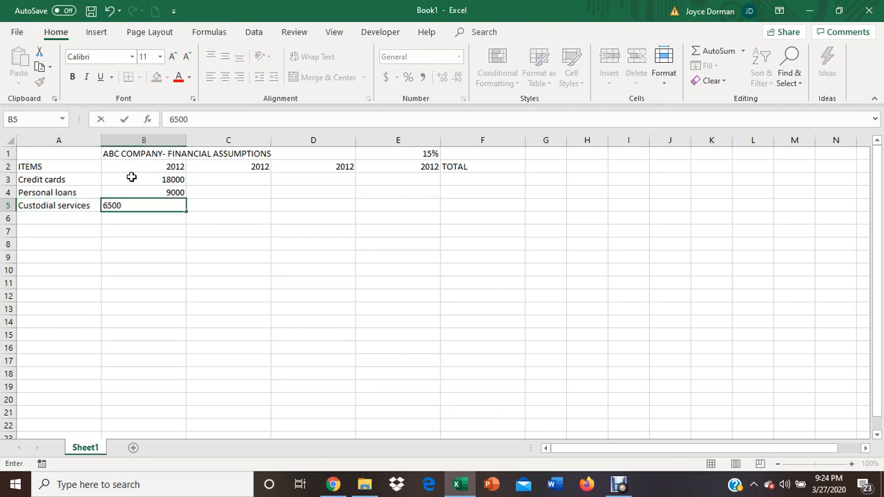
pyautogui.press('Return')
pyautogui.press('Return')
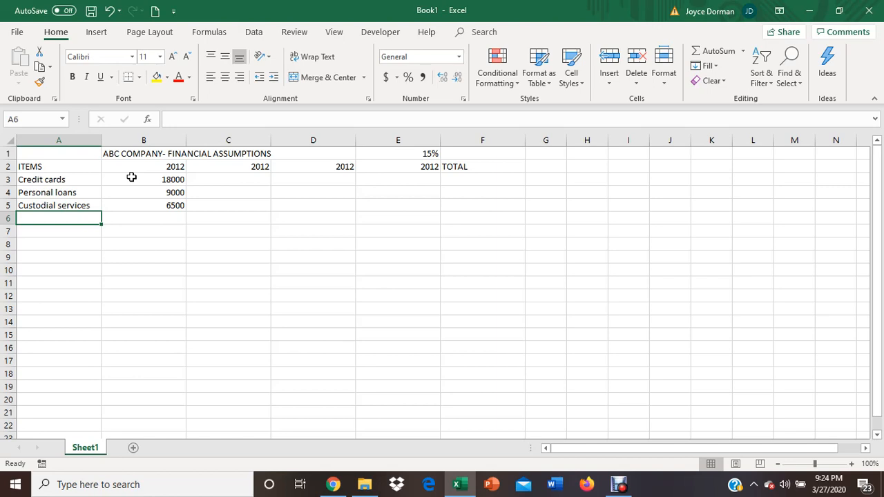
# Step: Add the item "Miscellaneous" in cell A6 with a first-year amount of 7500 in B6
pyautogui.write('Misd')
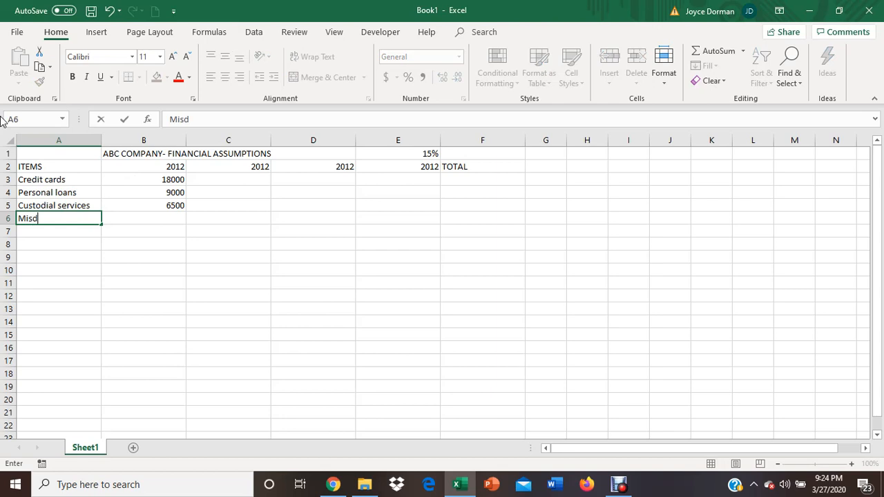
pyautogui.press('BackSpace')
pyautogui.write('c')
pyautogui.press('BackSpace')
pyautogui.write('cellaneous0')
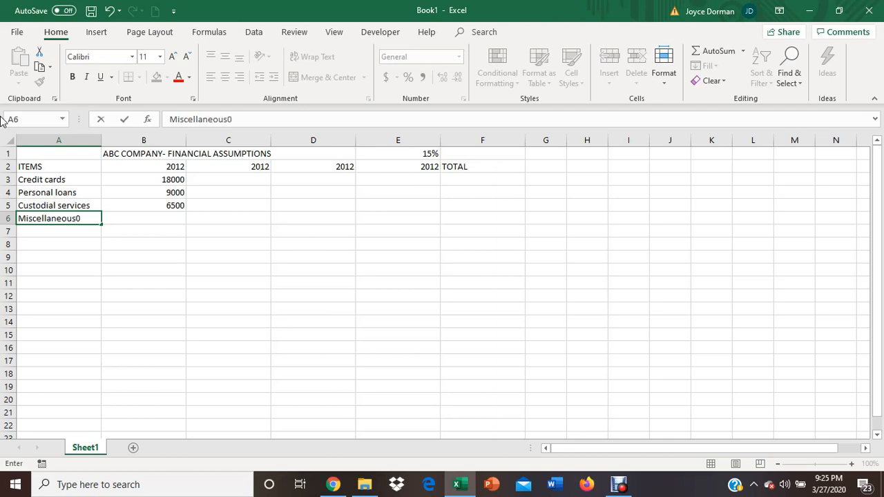
pyautogui.press('BackSpace')
pyautogui.press('Tab')
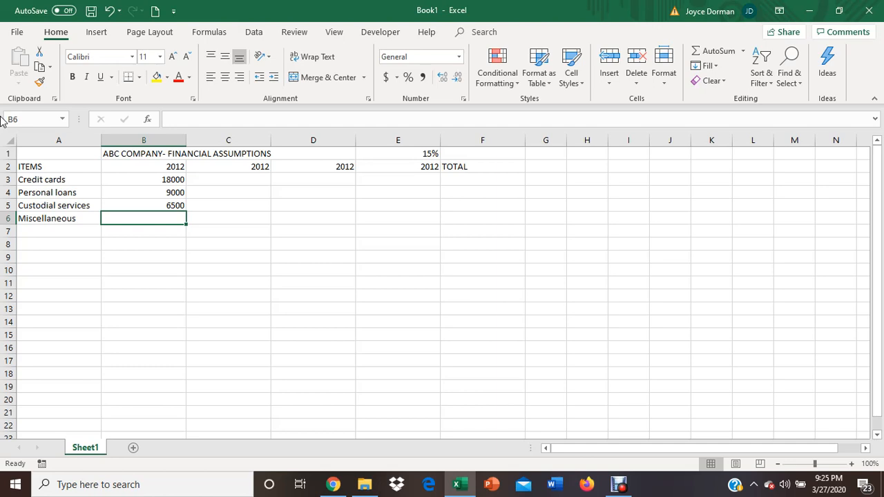
pyautogui.write('7500')
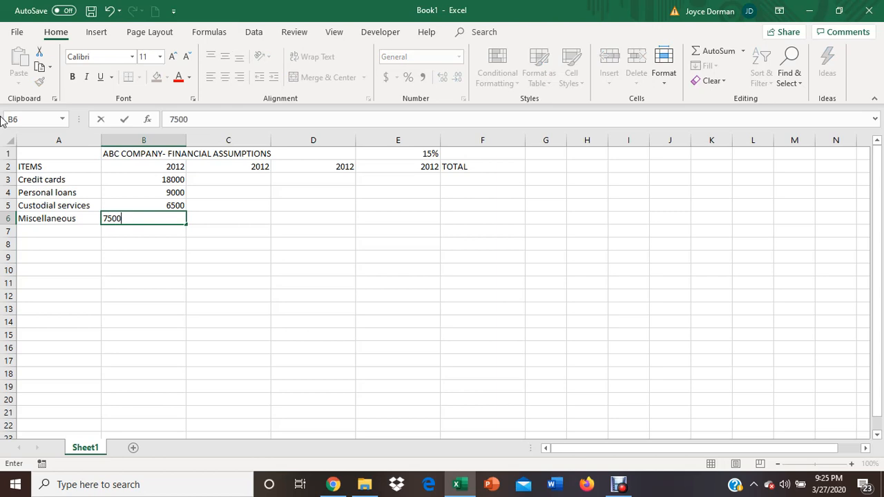
pyautogui.press('Left')
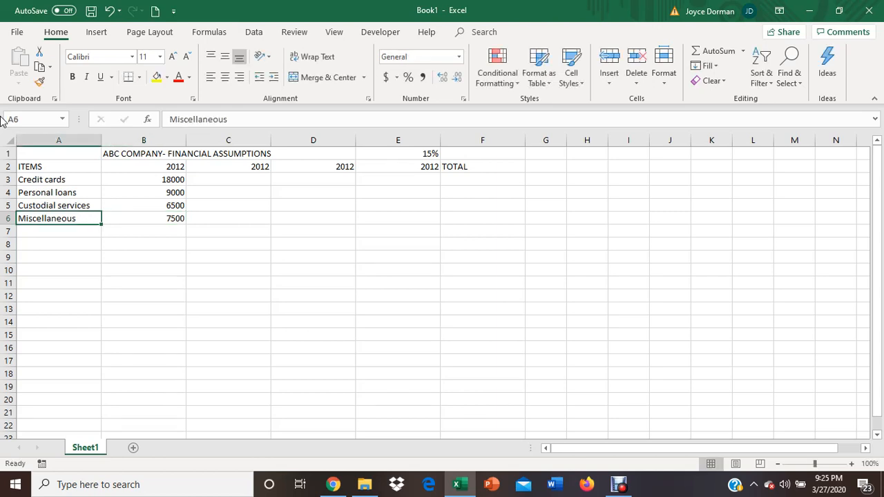
# Step: Enter the row label "Total" in cell A7 below the Miscellaneous item
pyautogui.press('Down')
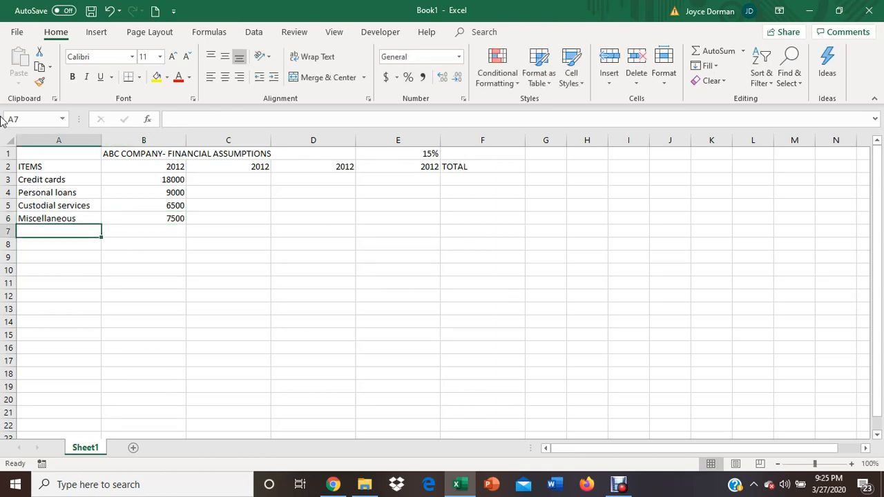
pyautogui.write('Total')
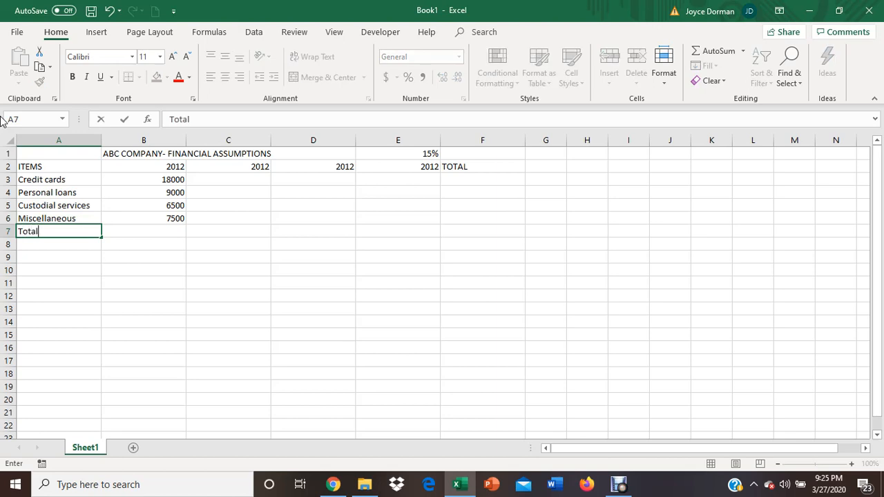
pyautogui.press('Up')
# Step: Enter the formula =B3-(B3*$E$1) in cell C3 to reduce the Credit cards amount by the fixed percentage
pyautogui.press('Up')
pyautogui.press('Up')
pyautogui.press('Up')
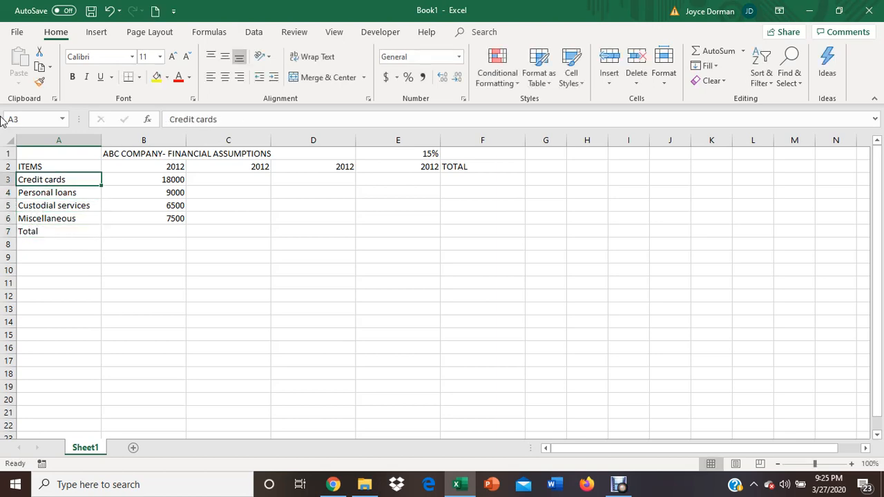
pyautogui.press('Right')
pyautogui.press('Right')
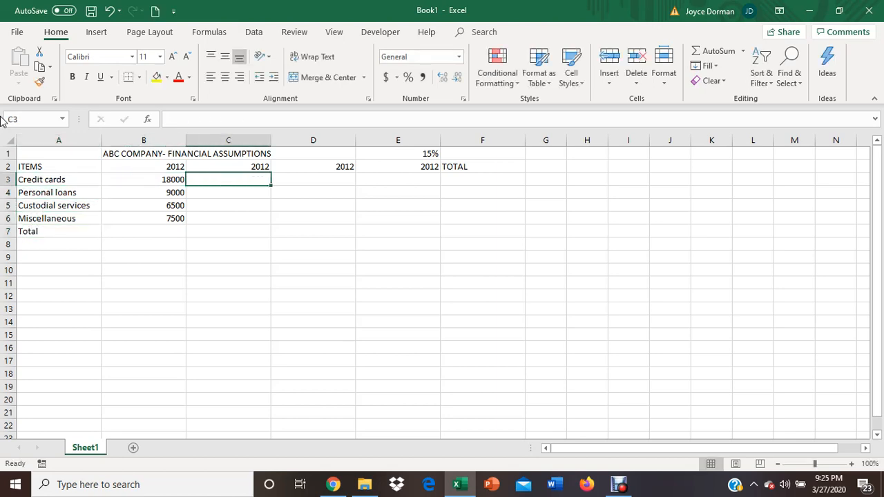
pyautogui.press('Left')
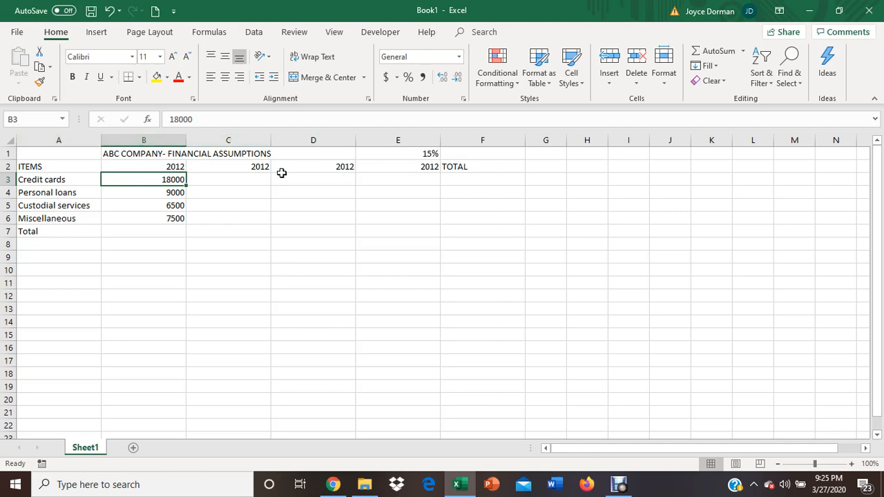
pyautogui.click(256, 180)
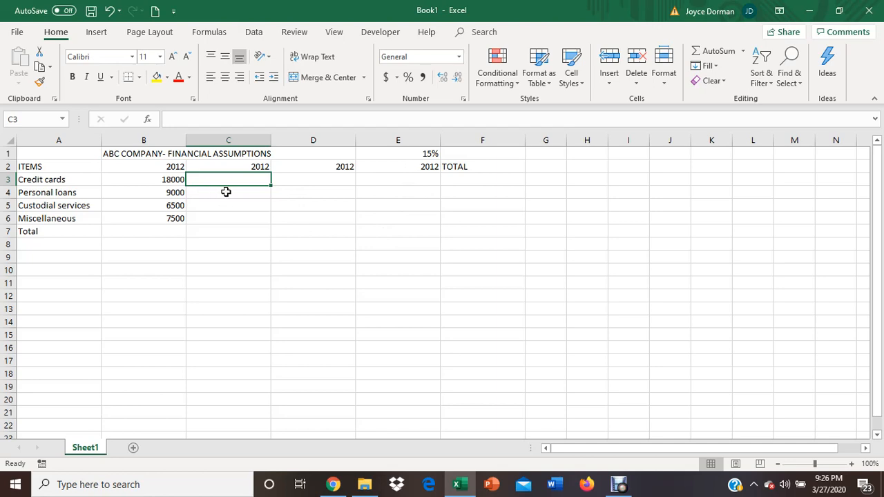
pyautogui.doubleClick(220, 181)
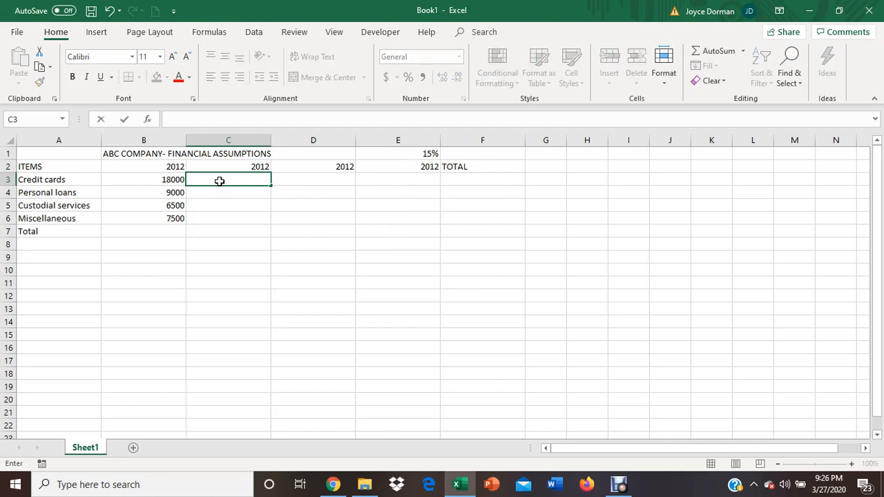
pyautogui.write('=')
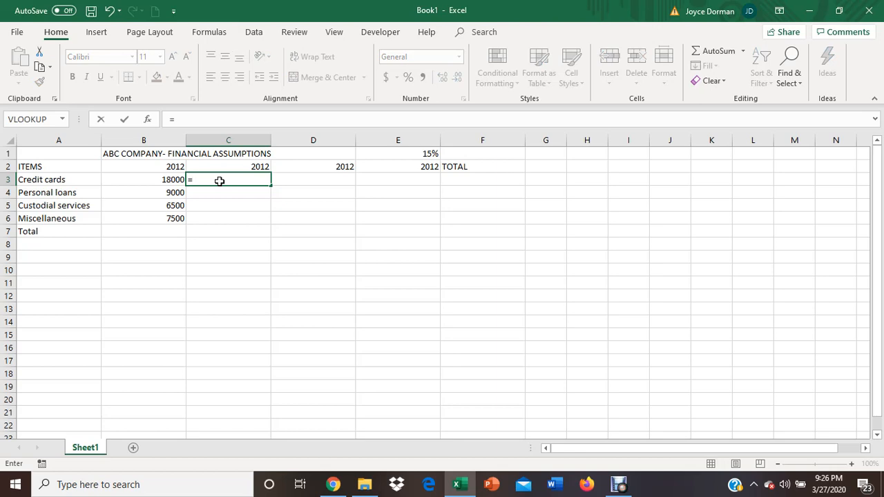
pyautogui.click(169, 180)
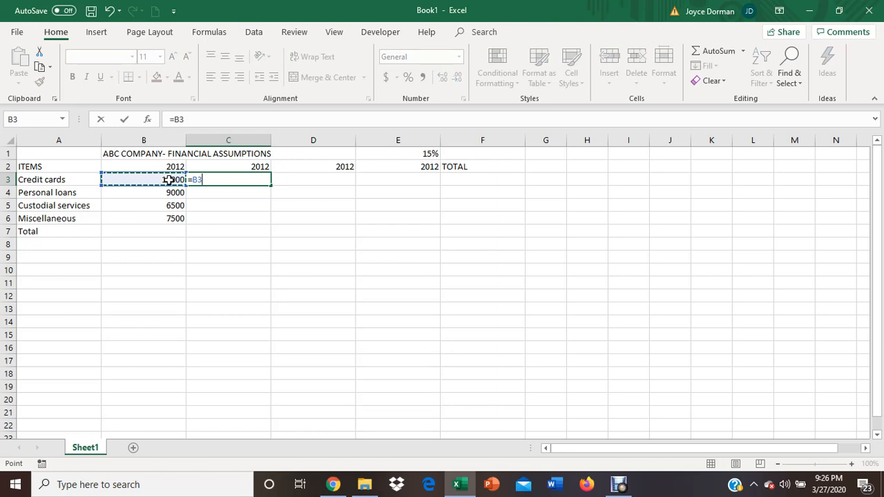
pyautogui.write('-(')
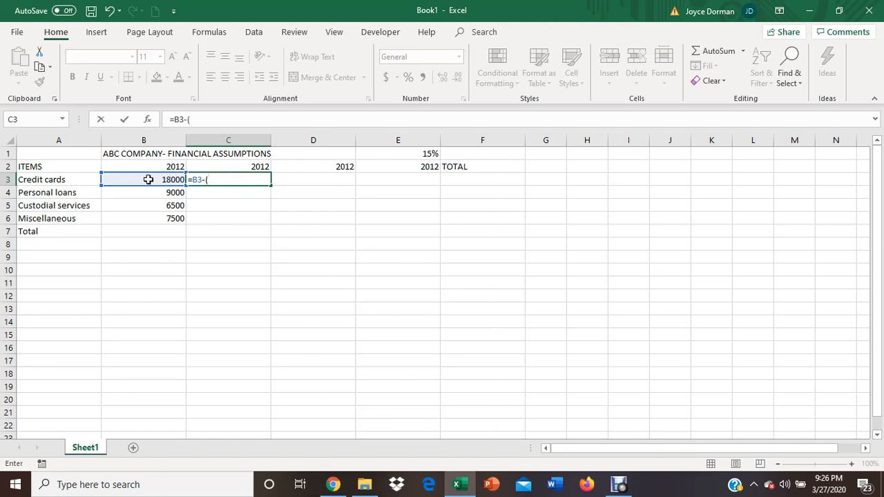
pyautogui.click(159, 181)
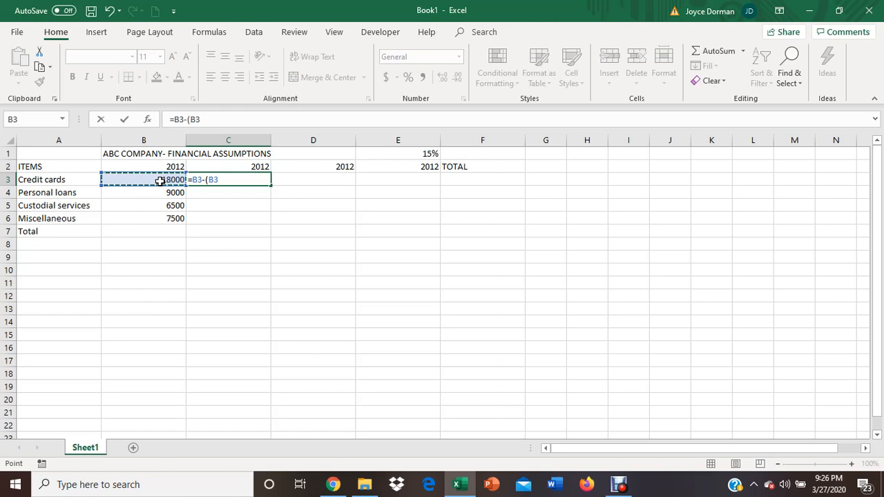
pyautogui.write('*')
pyautogui.click(422, 155)
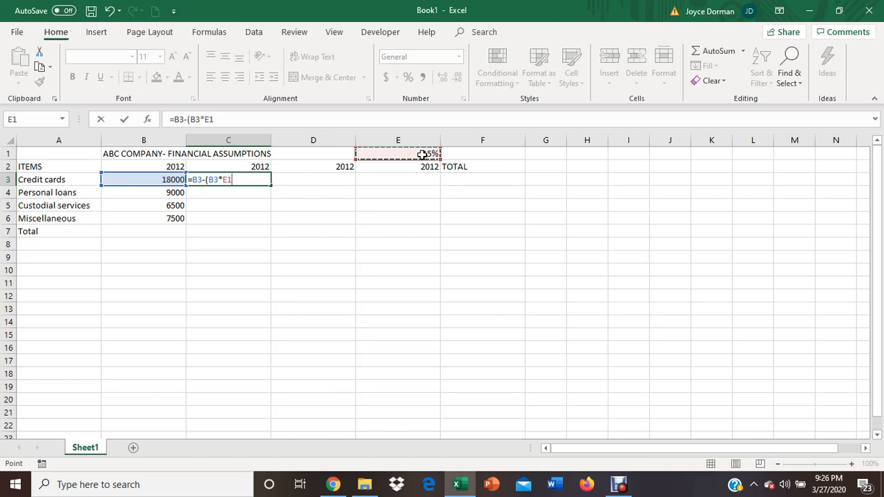
pyautogui.press('F4')
pyautogui.write(')')
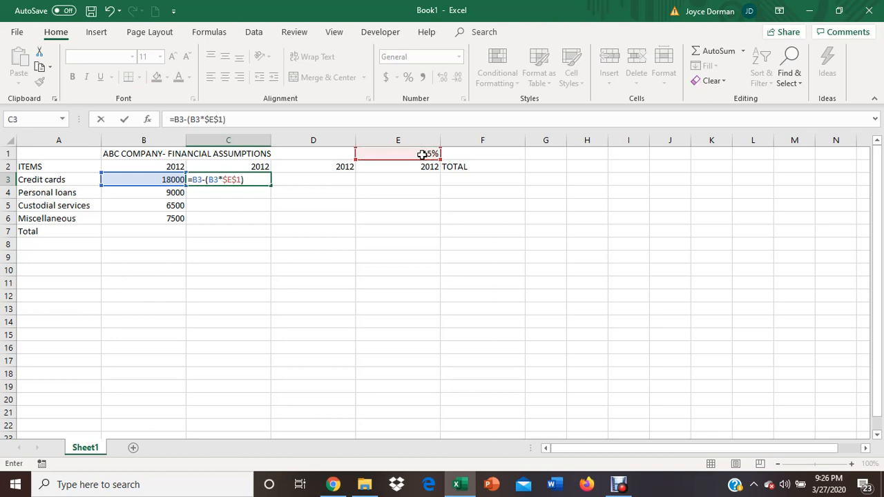
pyautogui.press('Return')
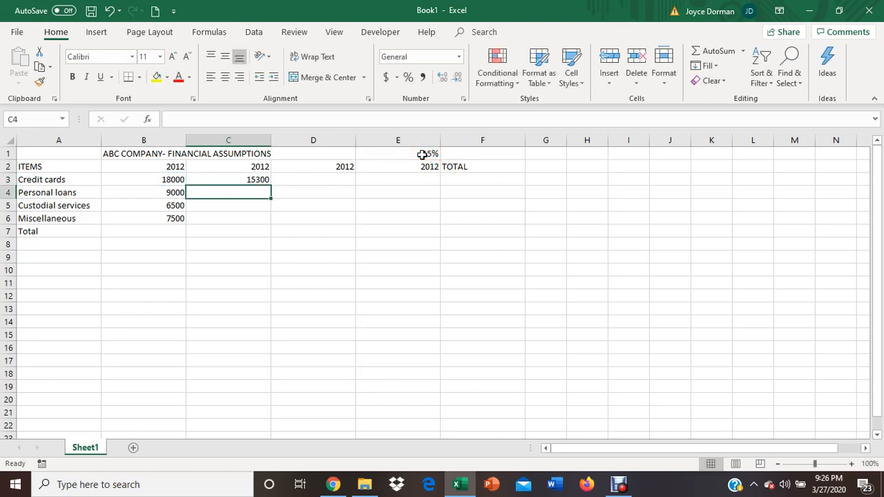
# Step: Fill the Credit cards formula from C3 across to E3
pyautogui.press('Up')
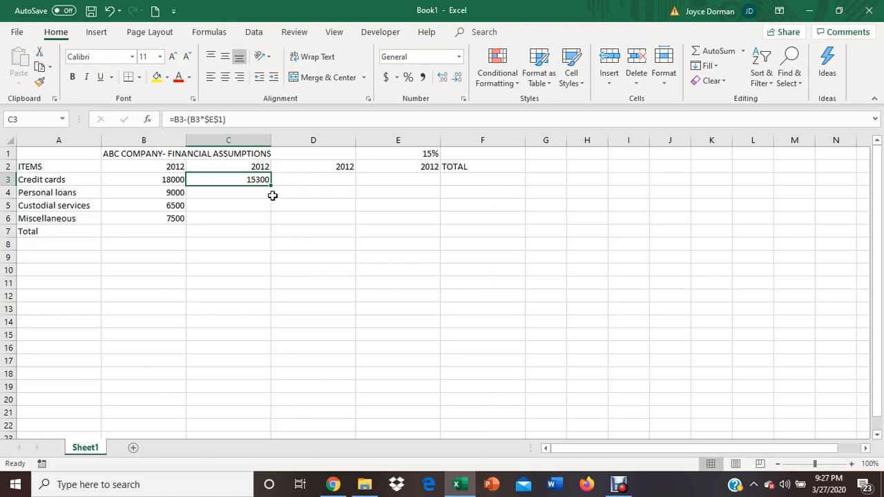
pyautogui.moveTo(271, 182); pyautogui.dragTo(417, 179)
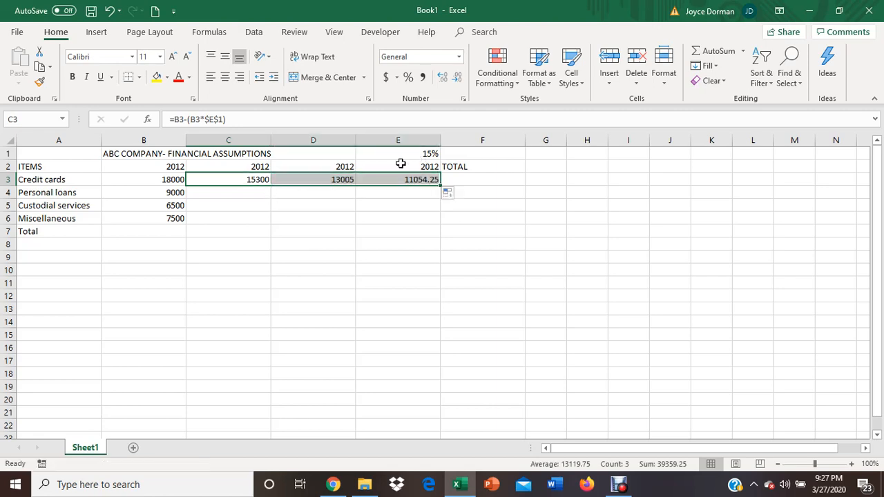
# Step: Refill the year headings from B2 across to E2 as a series running from 2012 to 2015
pyautogui.click(167, 165)
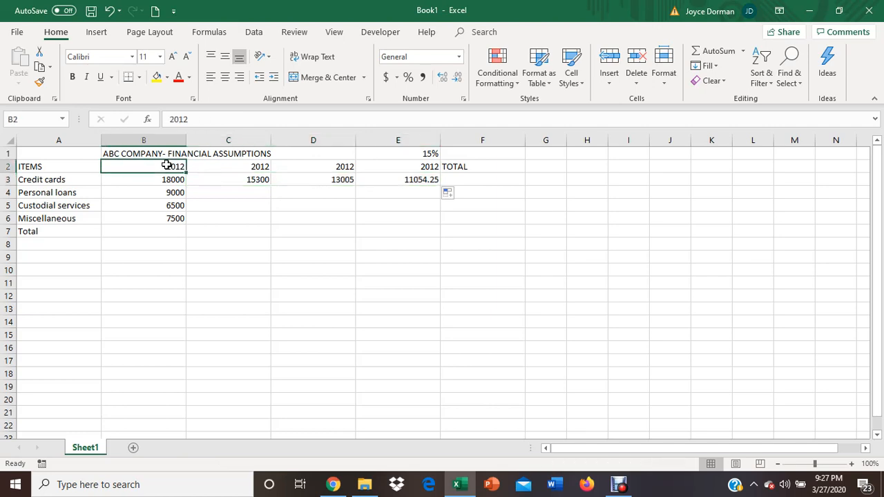
pyautogui.moveTo(186, 173); pyautogui.dragTo(415, 163)
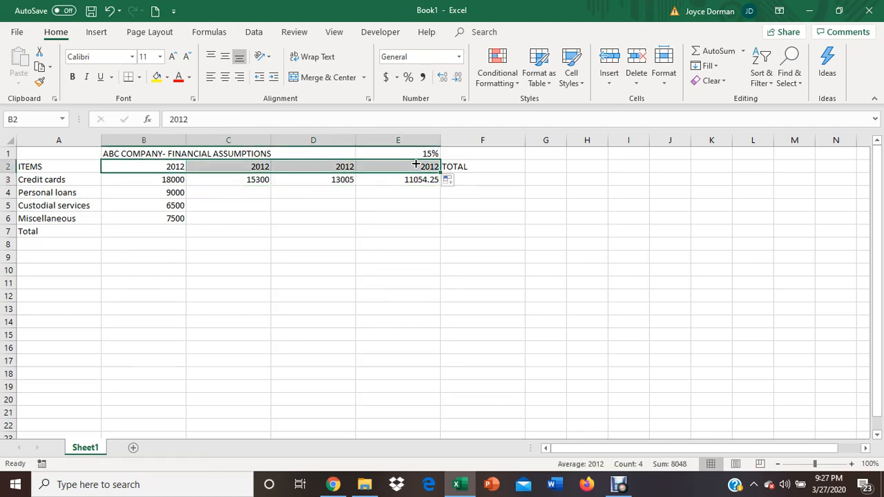
pyautogui.click(457, 181)
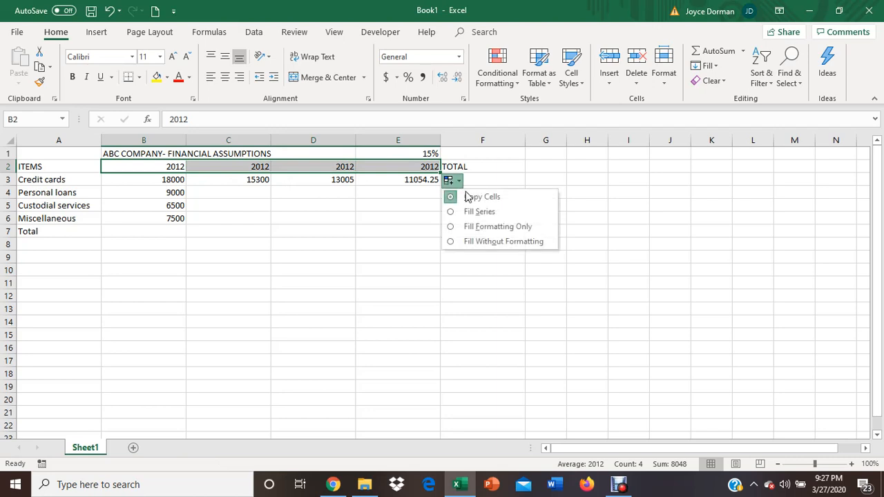
pyautogui.click(470, 212)
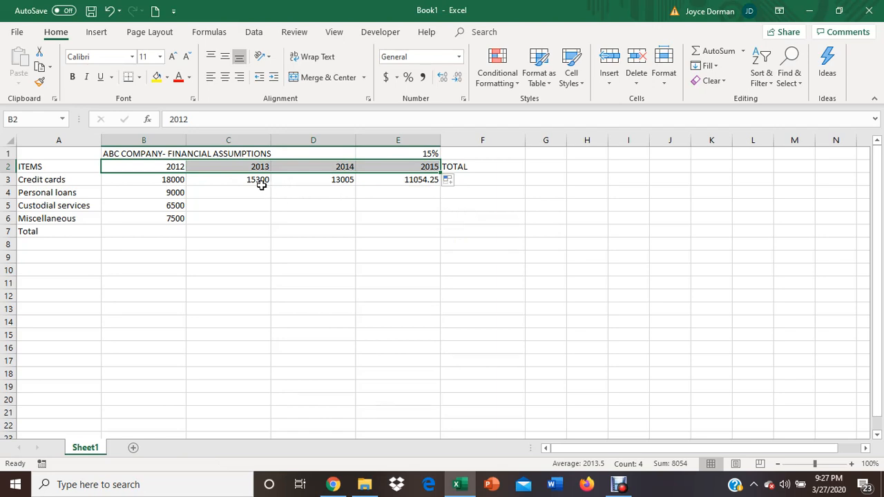
# Step: Fill the 2013–2015 reduction formulas from C3:E3 down to row 6 for the remaining items
pyautogui.moveTo(216, 183); pyautogui.dragTo(441, 223)
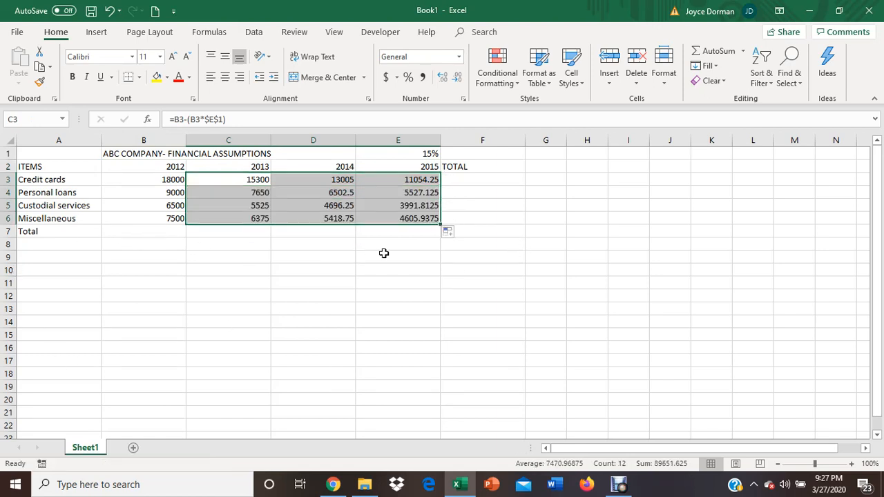
pyautogui.click(488, 243)
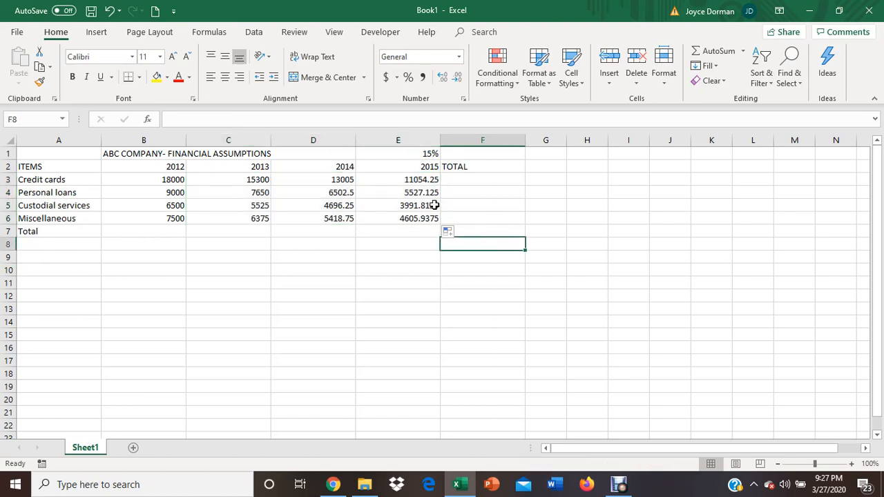
pyautogui.click(255, 179)
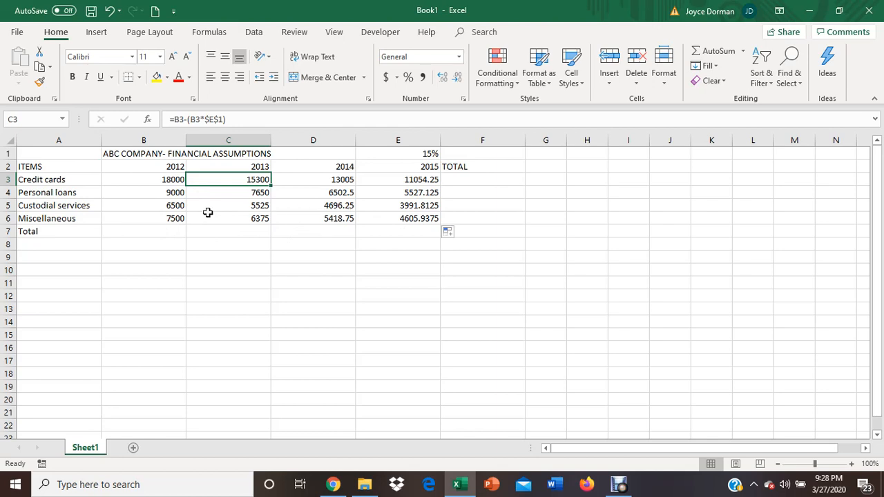
# Step: Apply the dollar Accounting number format to the amounts and total cells in B3:F7
pyautogui.moveTo(166, 192); pyautogui.dragTo(275, 193)
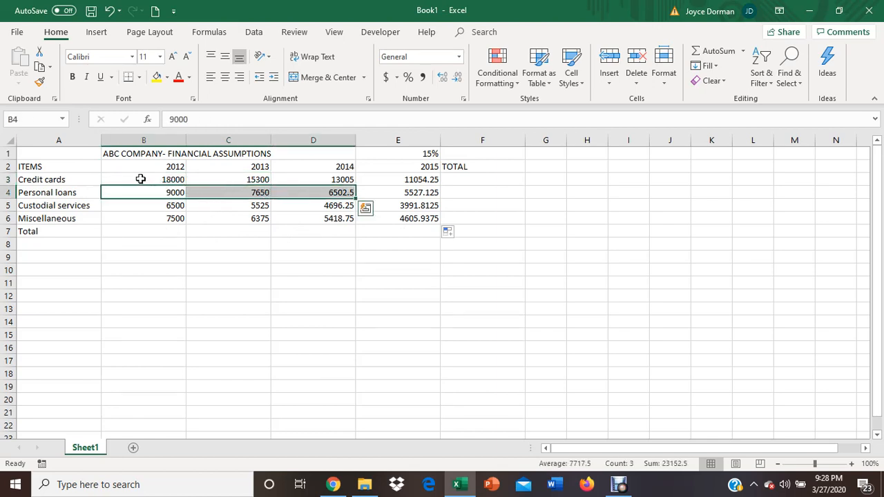
pyautogui.moveTo(141, 178); pyautogui.dragTo(456, 231)
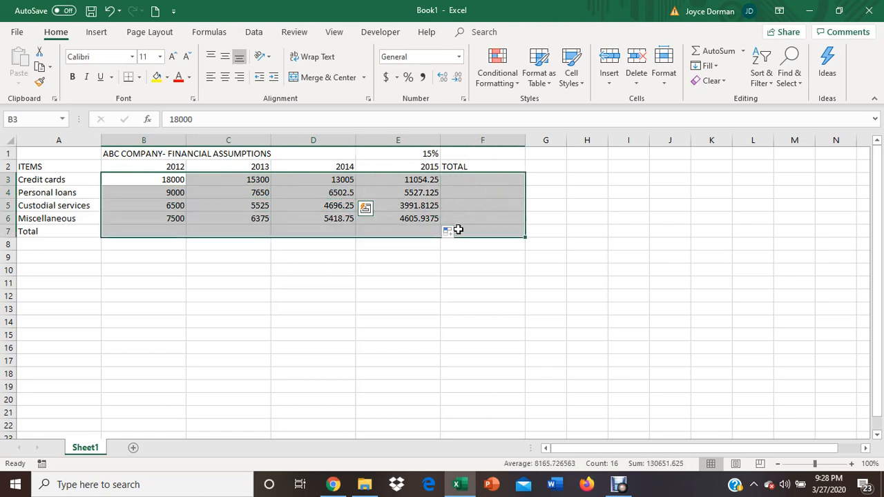
pyautogui.click(384, 78)
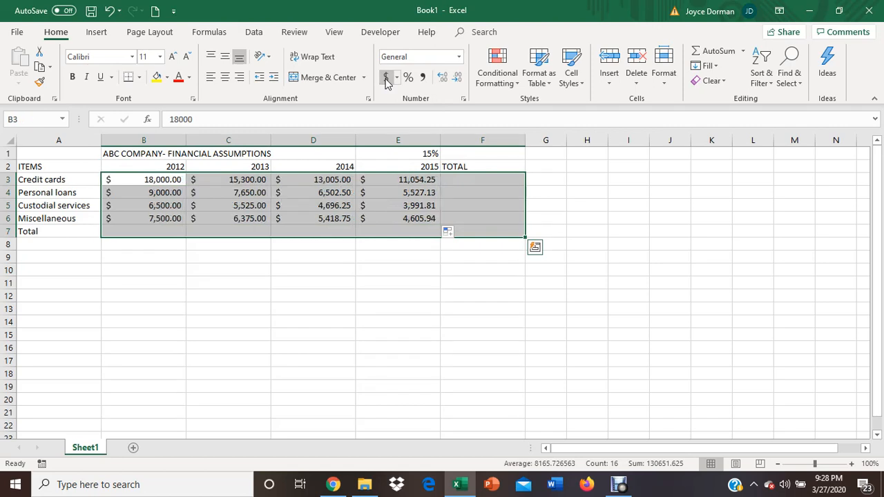
# Step: Total the 2012 amounts in B7 with =SUM(B3:B6), leaving the year heading out of the range
pyautogui.click(164, 232)
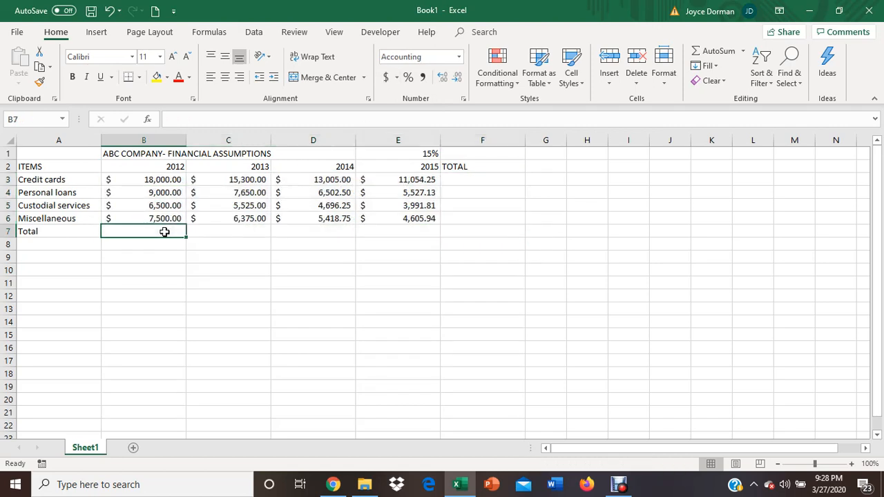
pyautogui.click(744, 52)
pyautogui.click(718, 68)
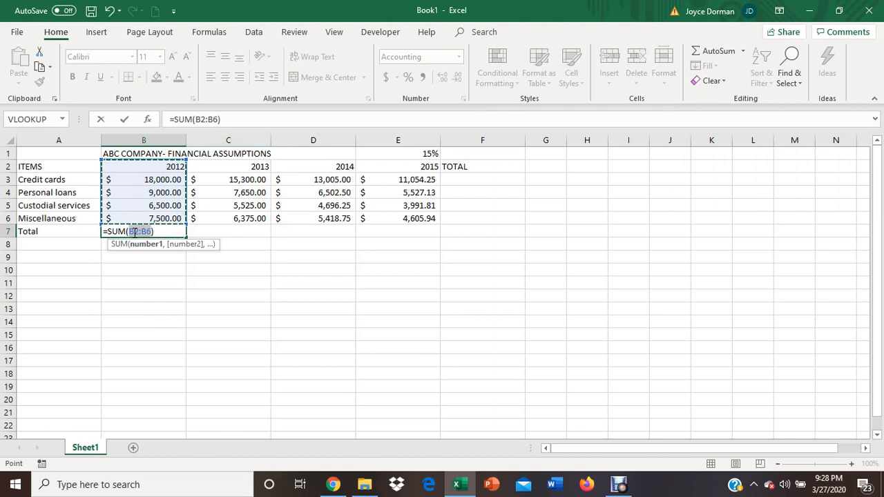
pyautogui.click(134, 232)
pyautogui.press('Delete')
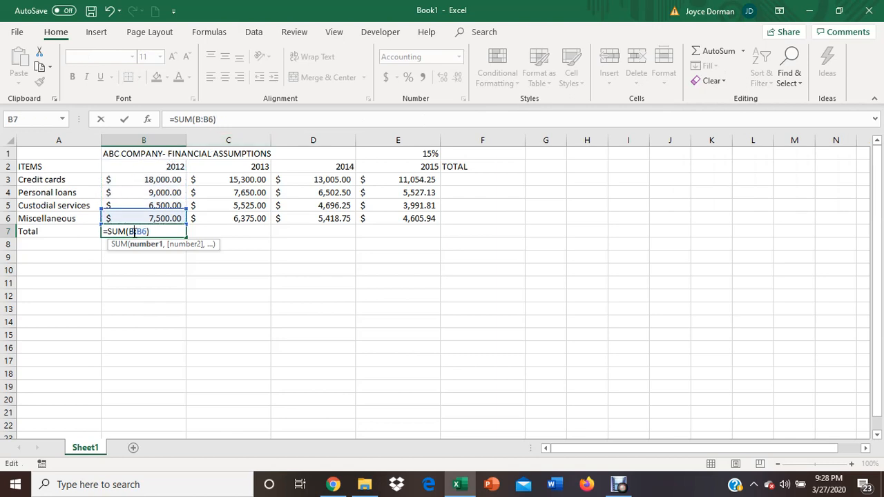
pyautogui.write('3')
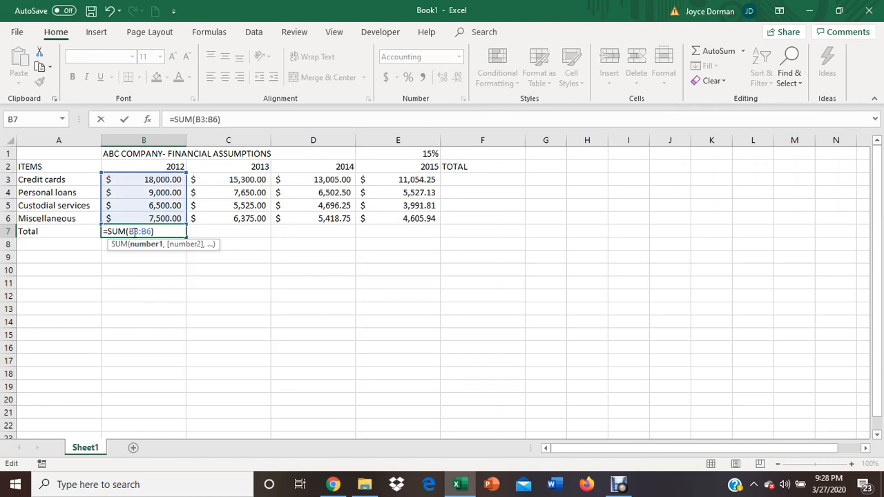
pyautogui.press('Return')
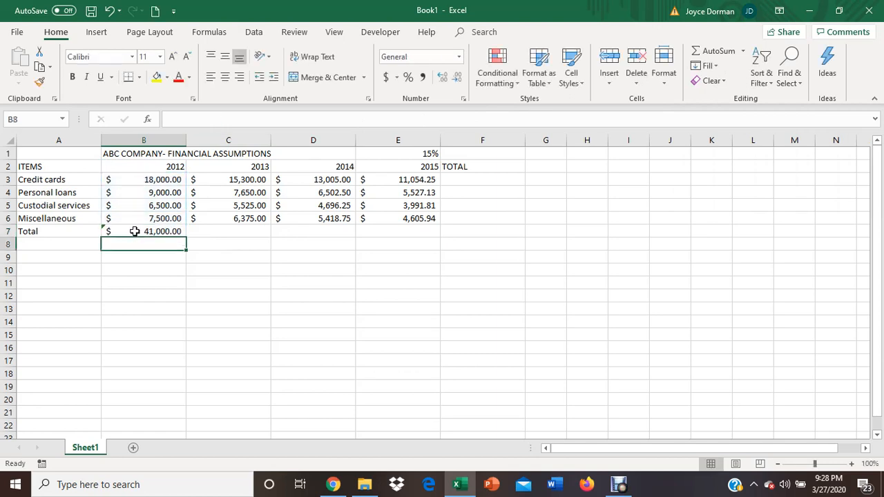
# Step: Fill the 2012 total formula from B7 across to E7
pyautogui.click(134, 232)
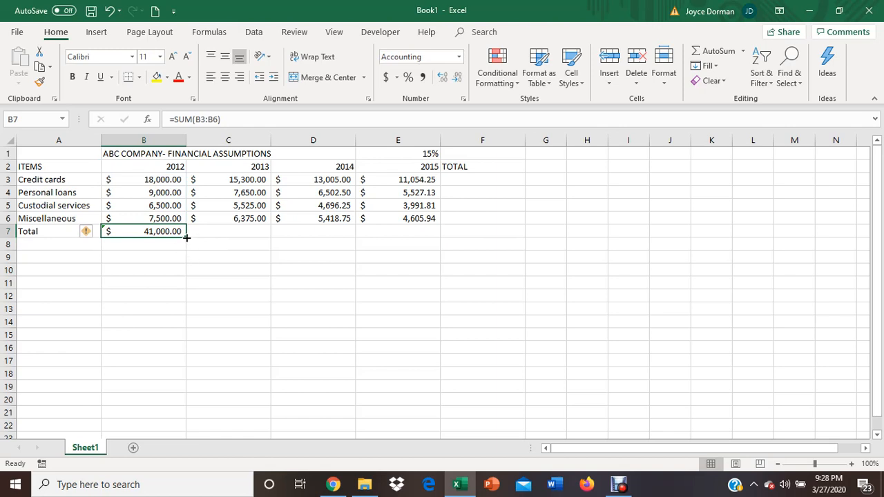
pyautogui.moveTo(186, 237); pyautogui.dragTo(422, 243)
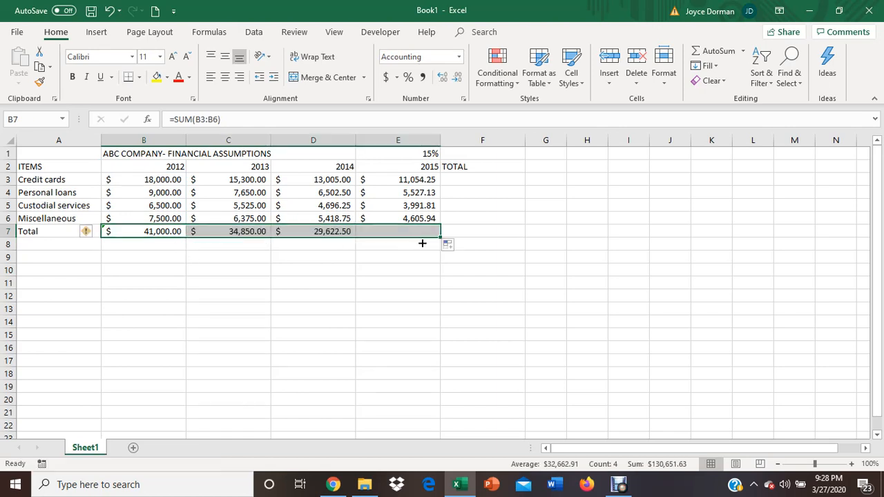
pyautogui.click(553, 223)
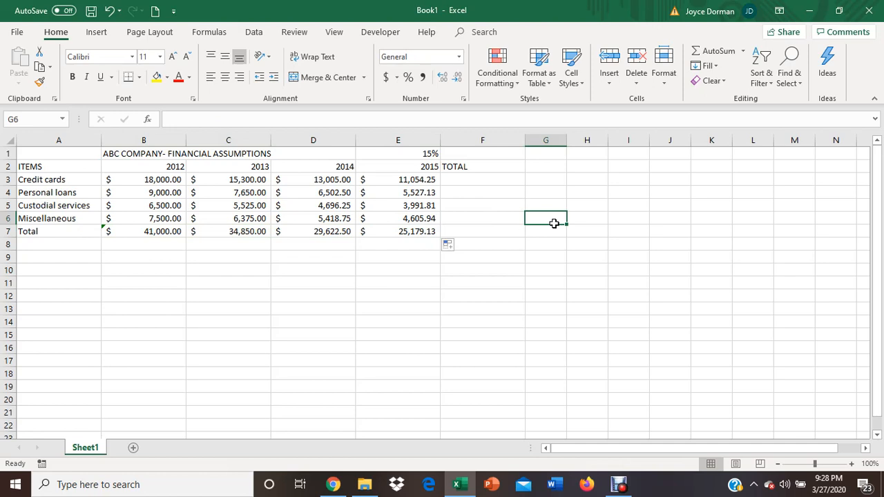
# Step: Total the Credit cards row in F3 with =SUM(B3:E3) and fill the formula down to F7
pyautogui.click(476, 176)
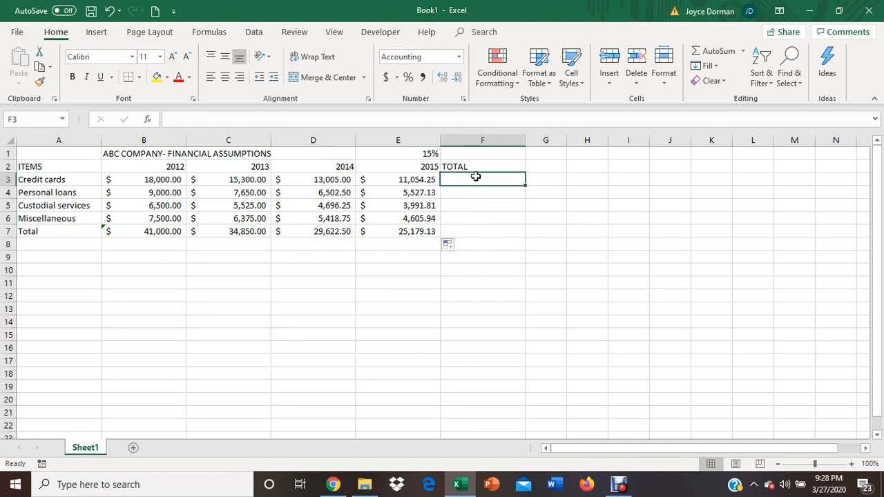
pyautogui.click(743, 50)
pyautogui.click(720, 68)
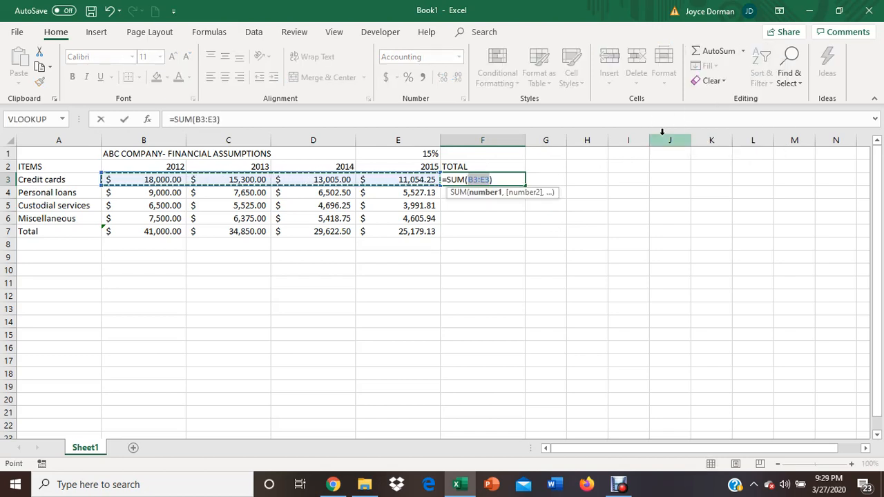
pyautogui.press('Return')
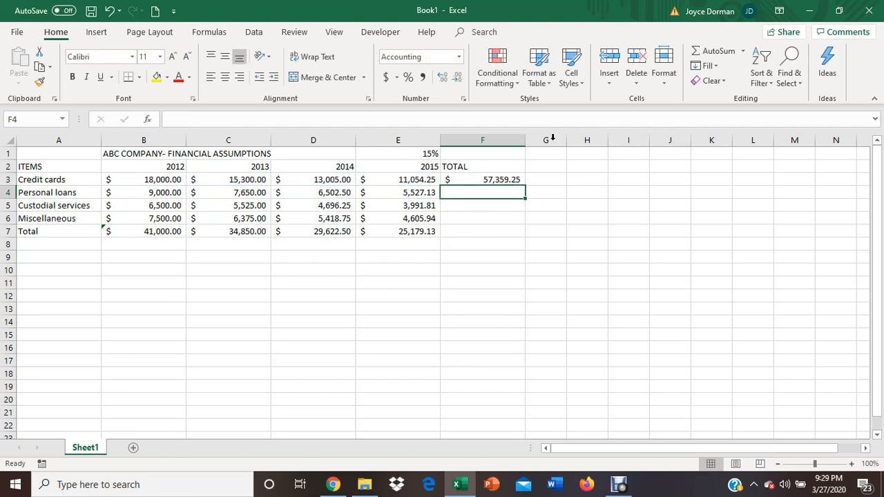
pyautogui.click(494, 176)
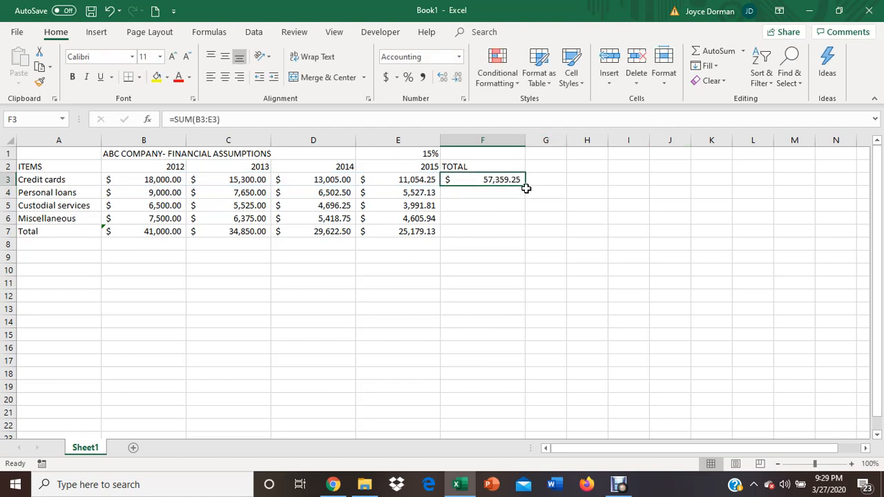
pyautogui.moveTo(525, 185); pyautogui.dragTo(528, 241)
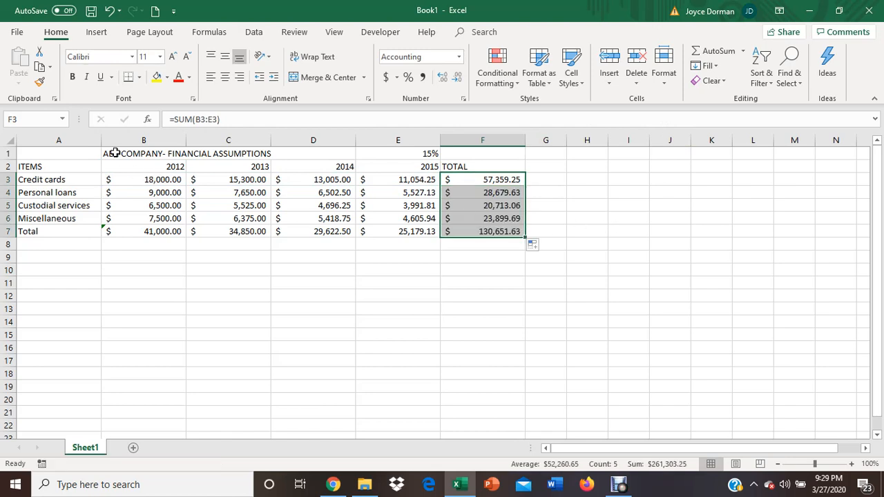
# Step: Format the worksheet title in B1:D1 as 14-point bold red text with a yellow fill
pyautogui.moveTo(106, 154); pyautogui.dragTo(302, 155)
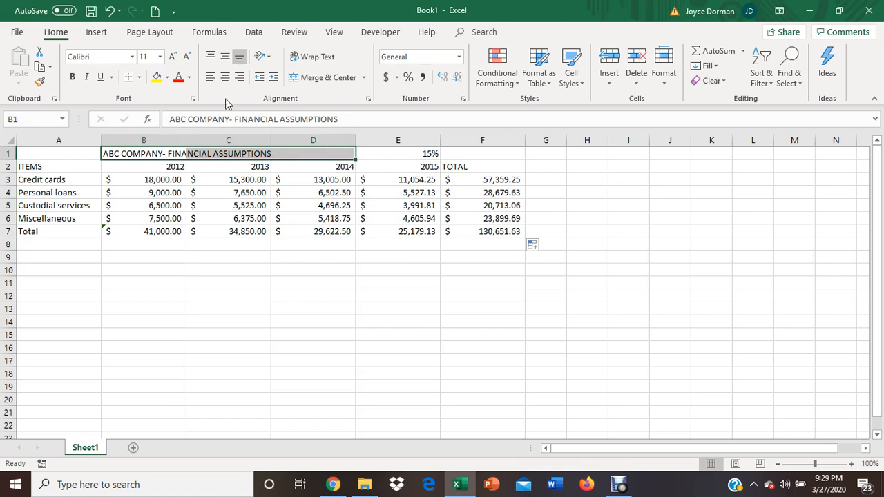
pyautogui.click(158, 58)
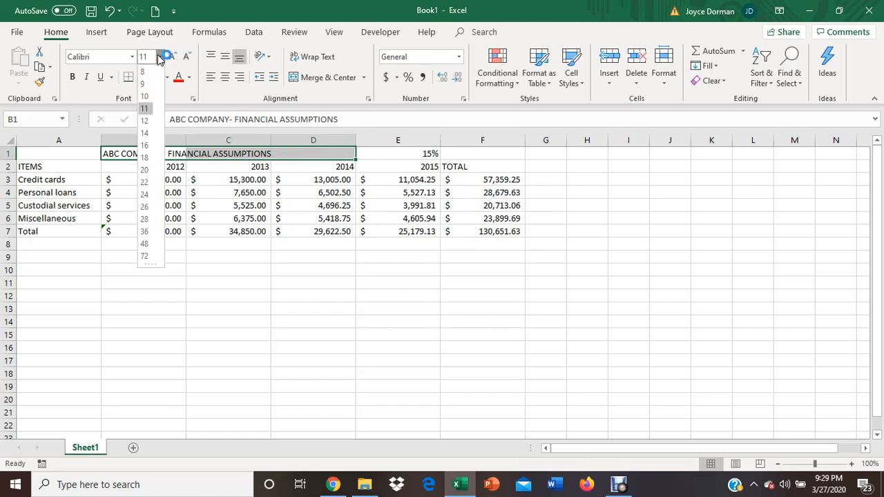
pyautogui.click(145, 133)
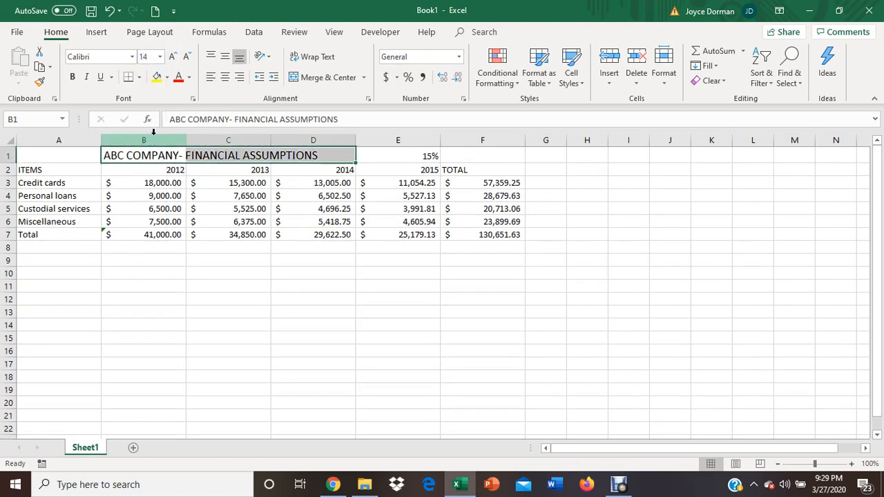
pyautogui.click(179, 78)
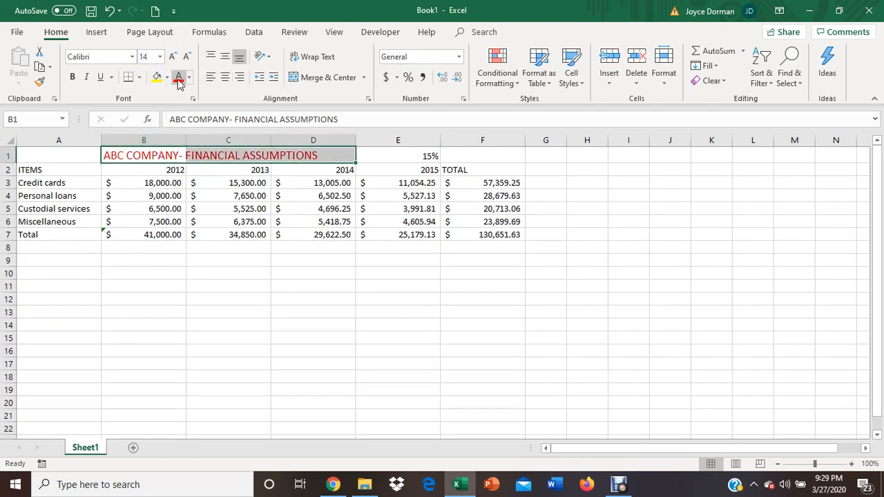
pyautogui.click(72, 76)
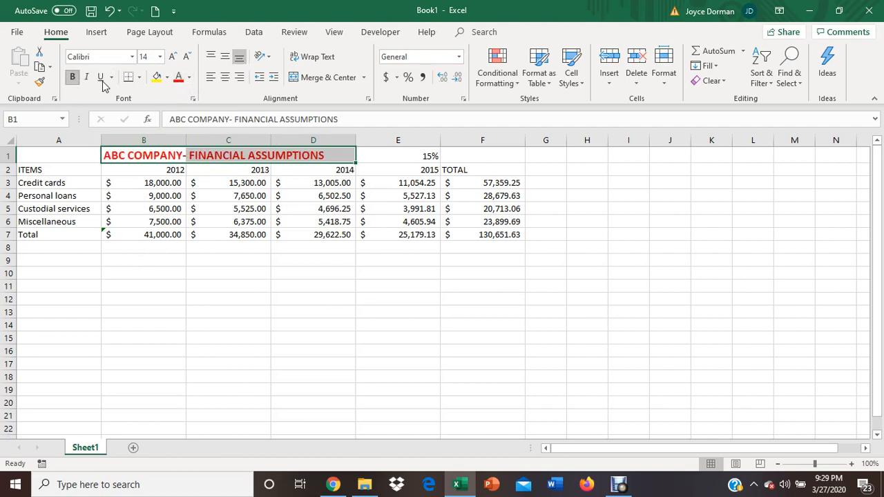
pyautogui.click(158, 79)
# Step: Format the headings in A2:F2 as centered, 12-point bold text with a light orange fill
pyautogui.moveTo(69, 169); pyautogui.dragTo(476, 165)
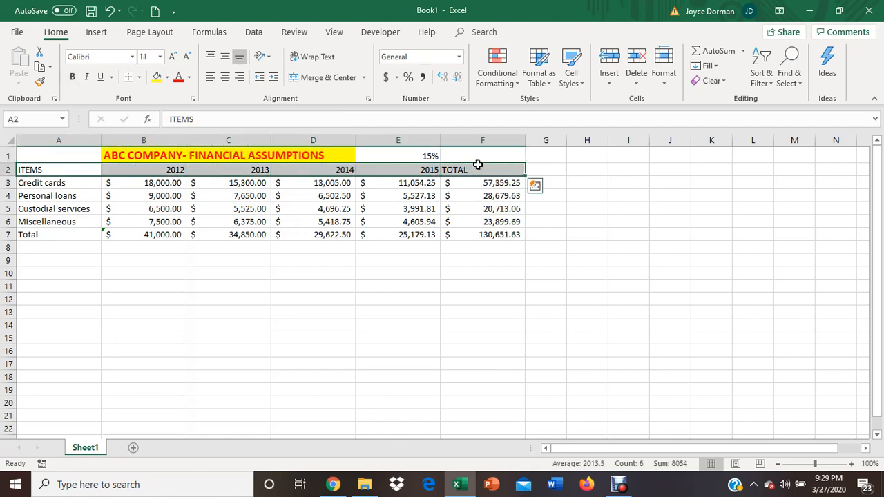
pyautogui.click(225, 77)
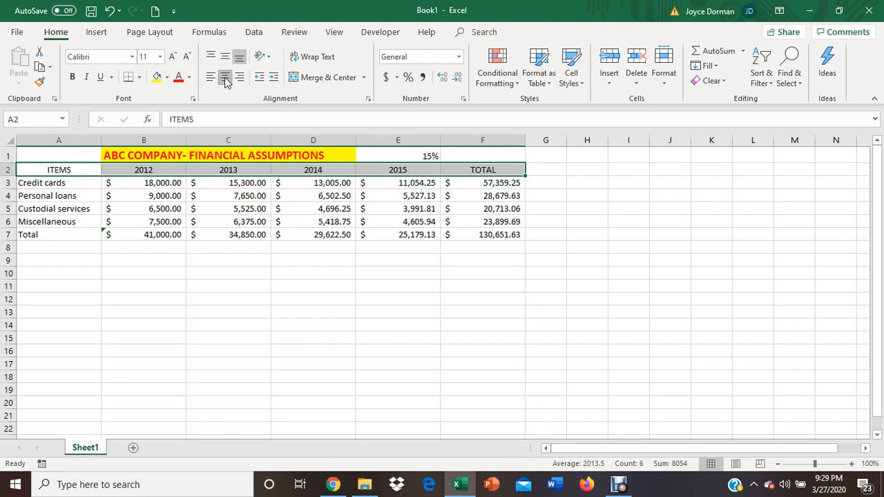
pyautogui.click(160, 58)
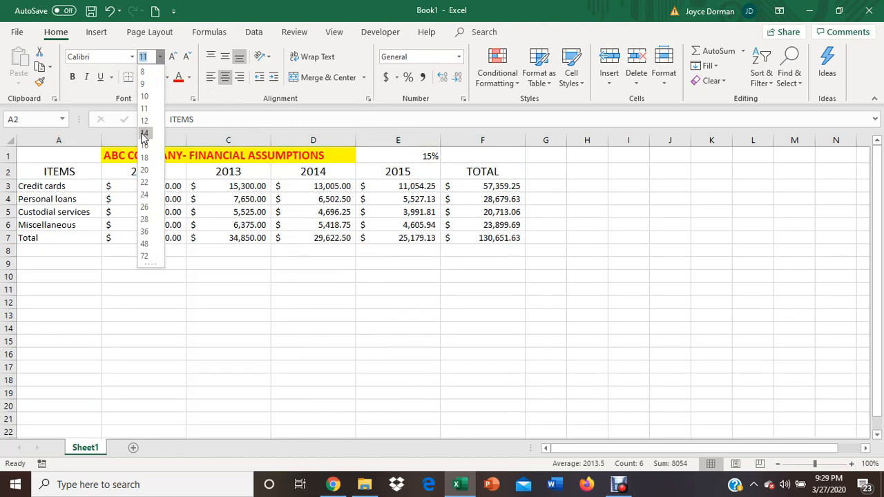
pyautogui.click(145, 121)
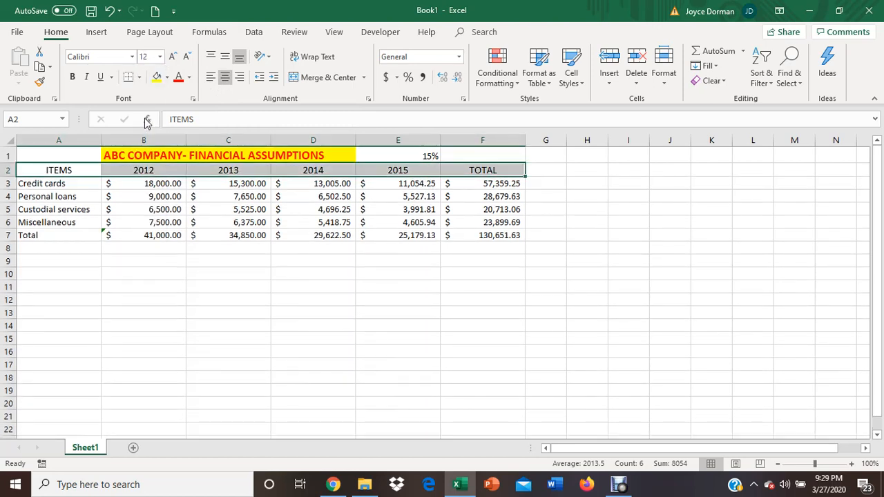
pyautogui.click(167, 78)
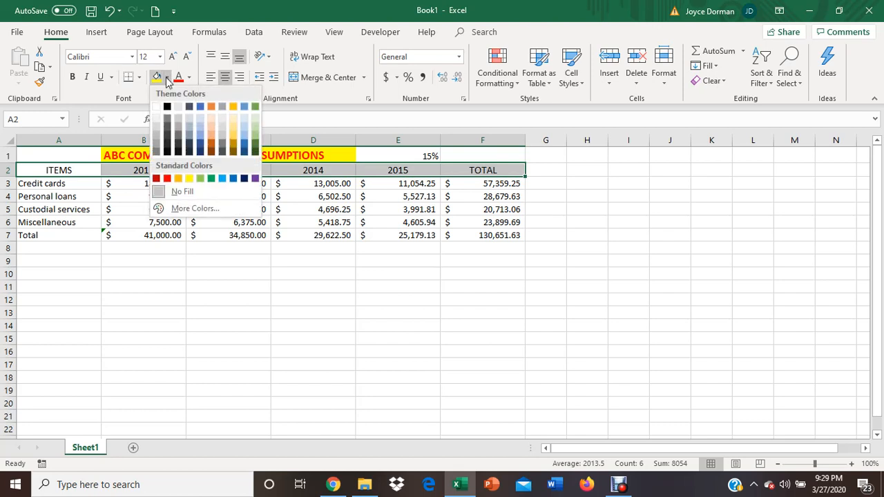
pyautogui.click(211, 141)
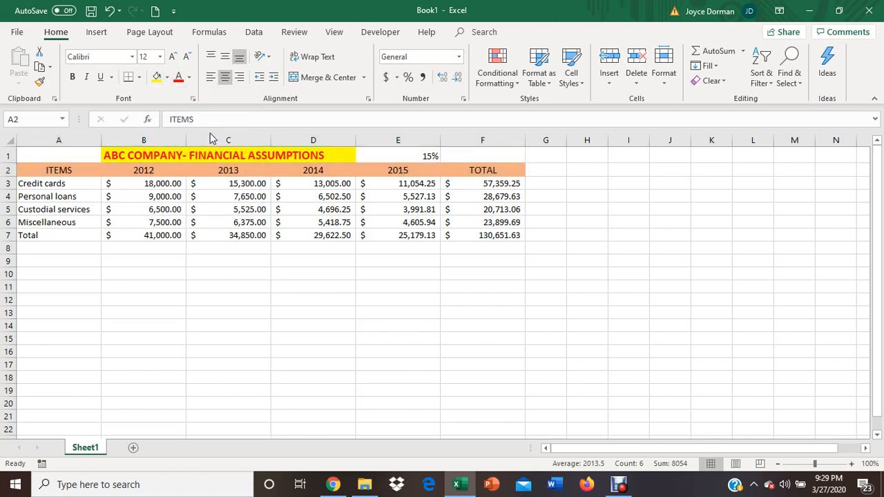
pyautogui.click(73, 78)
# Step: Apply outside borders and a light green fill to the item and total rows in A3:F7
pyautogui.moveTo(43, 184); pyautogui.dragTo(463, 235)
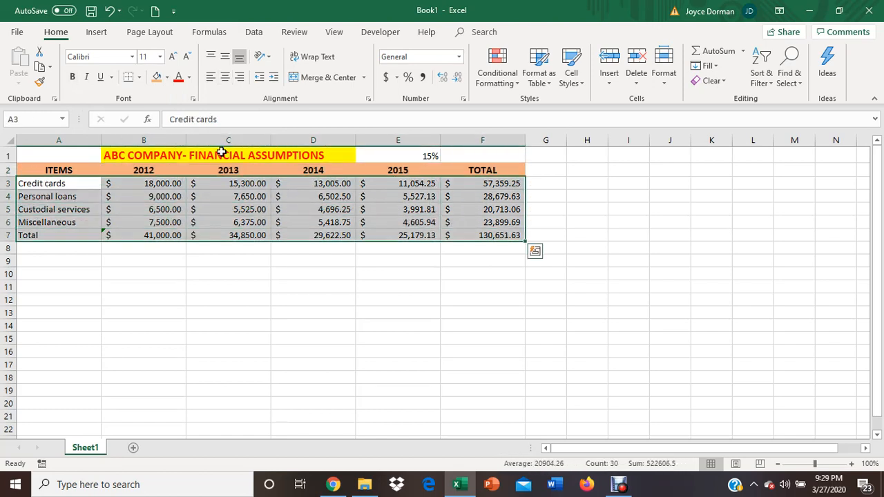
pyautogui.click(139, 77)
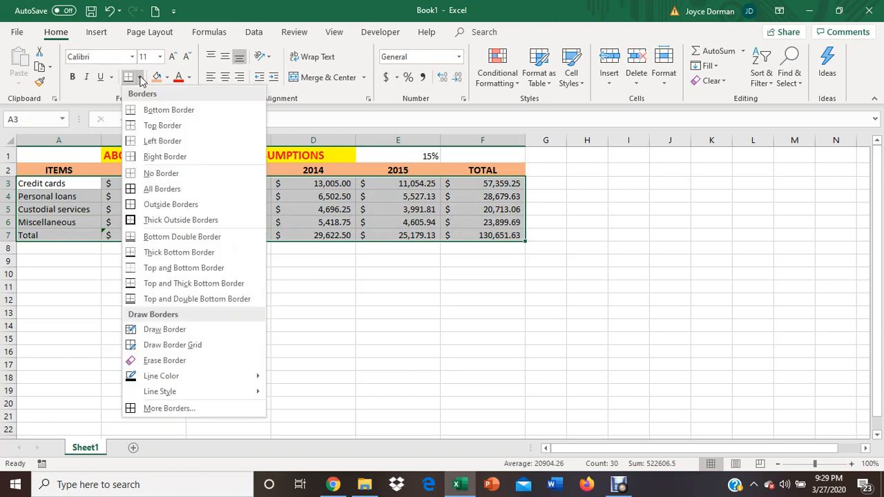
pyautogui.click(179, 205)
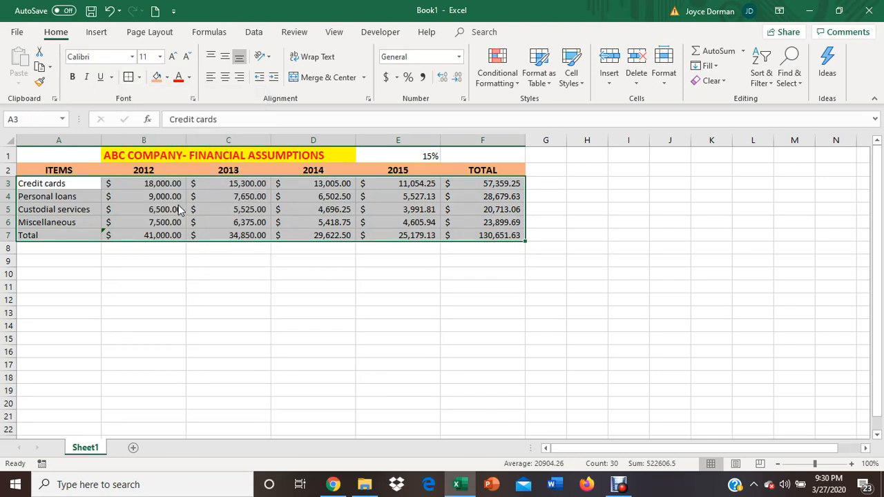
pyautogui.click(166, 78)
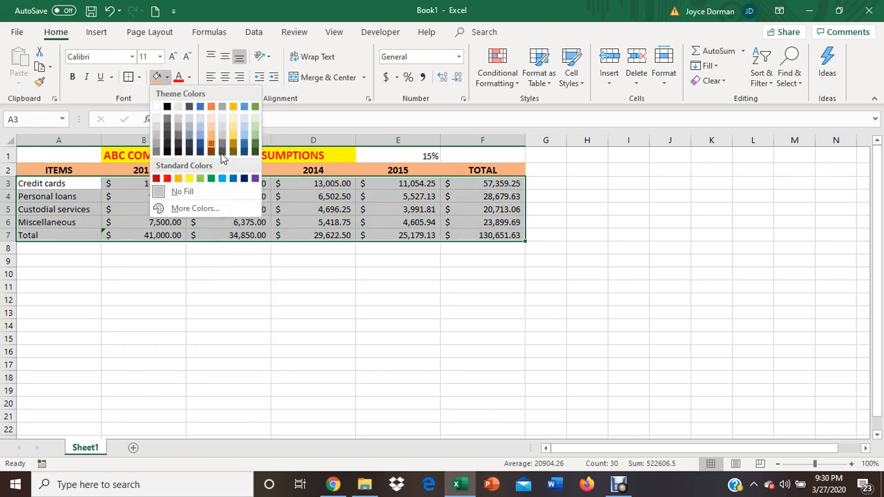
pyautogui.click(255, 141)
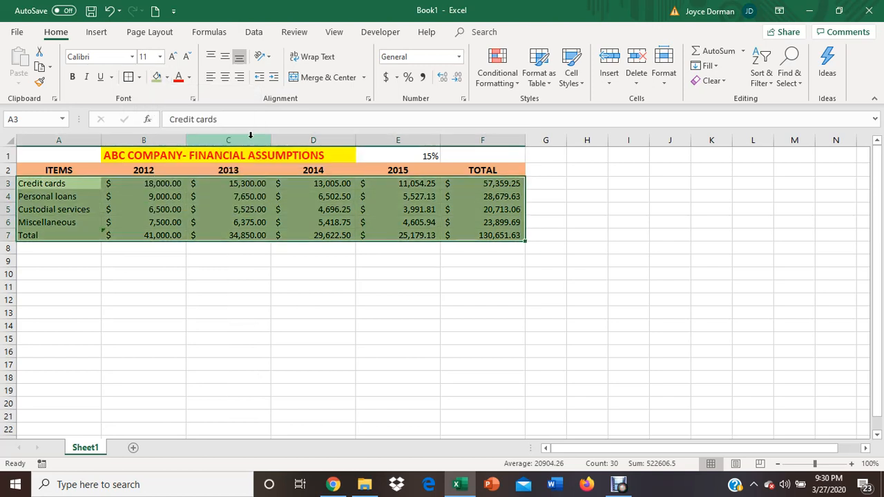
# Step: Bold the item and total rows in A3:F7 and clear the ITEMS heading from A2
pyautogui.click(72, 76)
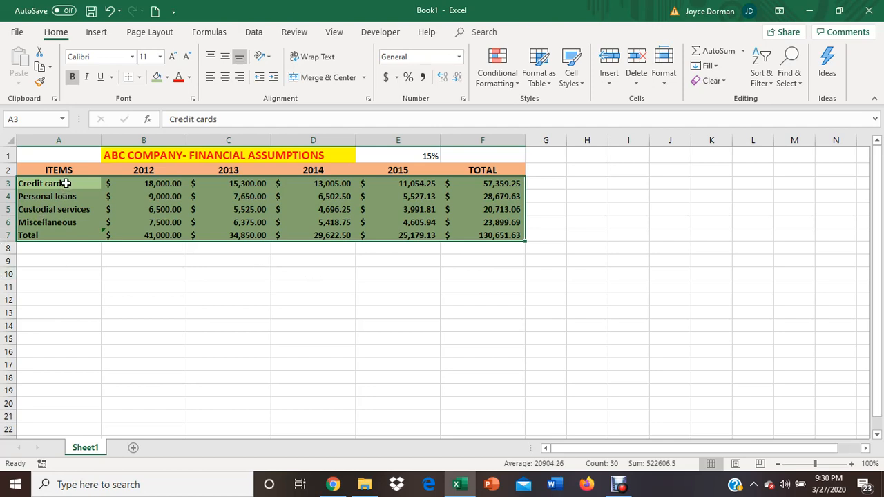
pyautogui.click(71, 171)
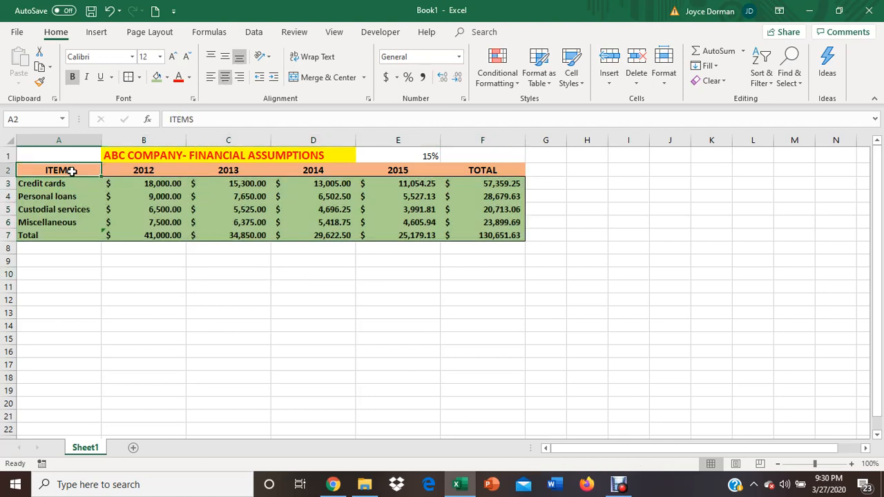
pyautogui.press('Delete')
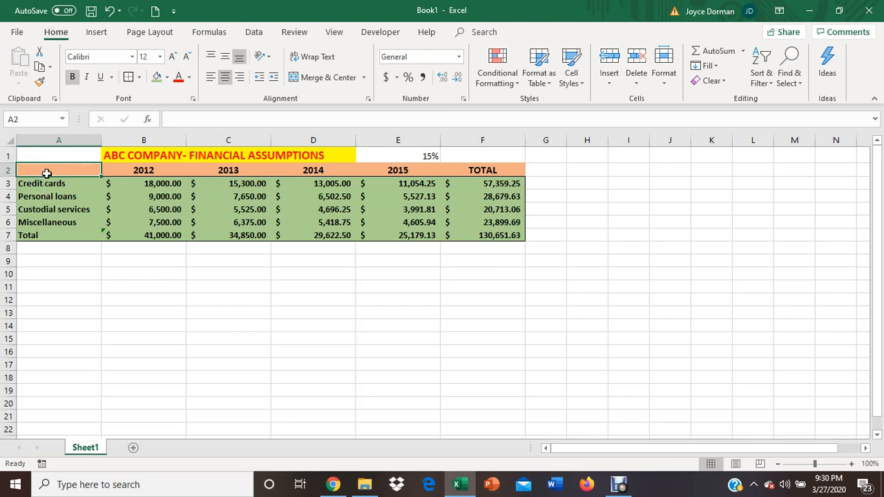
# Step: Insert a 3-D clustered column chart of the yearly item amounts in A2:E6, without the totals
pyautogui.moveTo(46, 173); pyautogui.dragTo(395, 222)
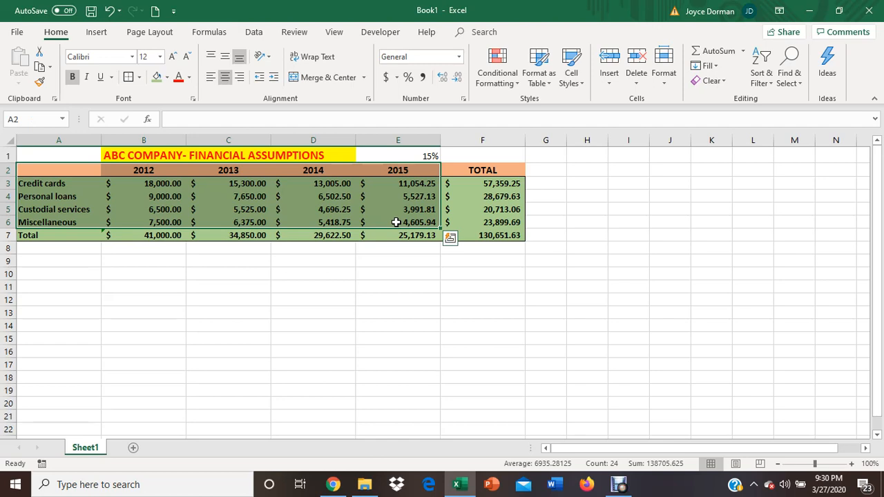
pyautogui.click(96, 32)
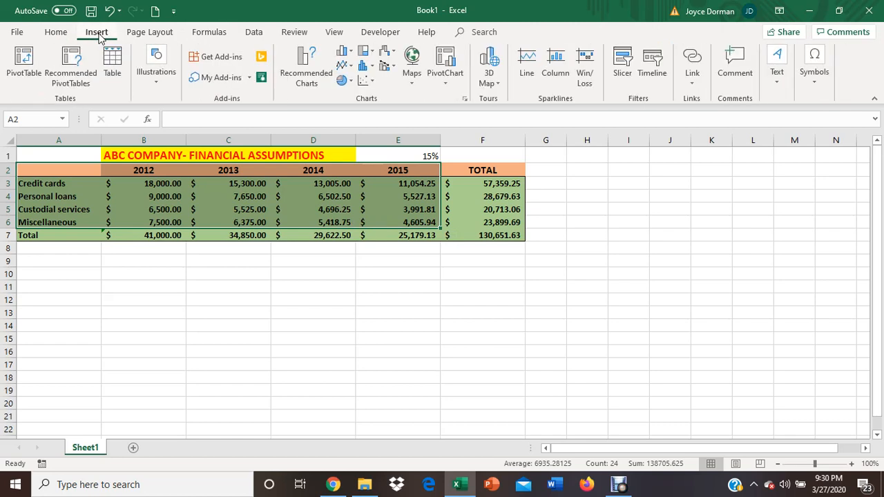
pyautogui.click(345, 52)
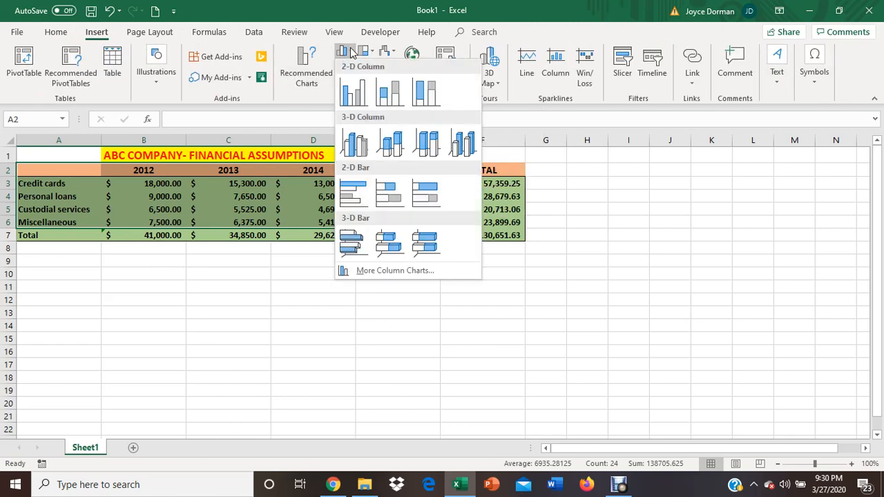
pyautogui.click(357, 143)
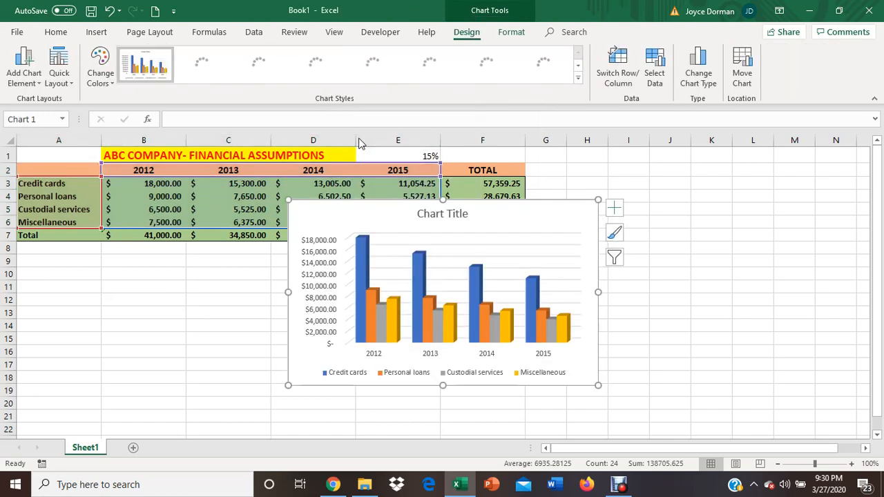
# Step: Title the chart Assumptions and move it below the table, starting at about row 9
pyautogui.click(443, 215)
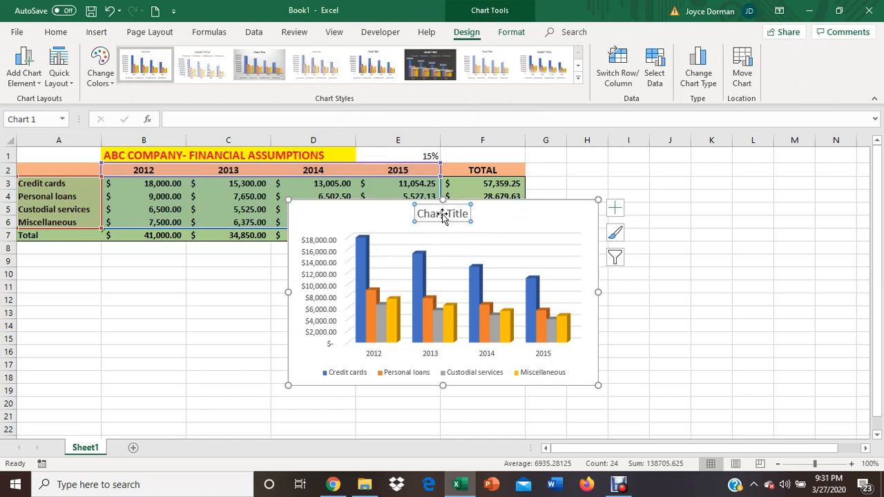
pyautogui.write('Assumptions')
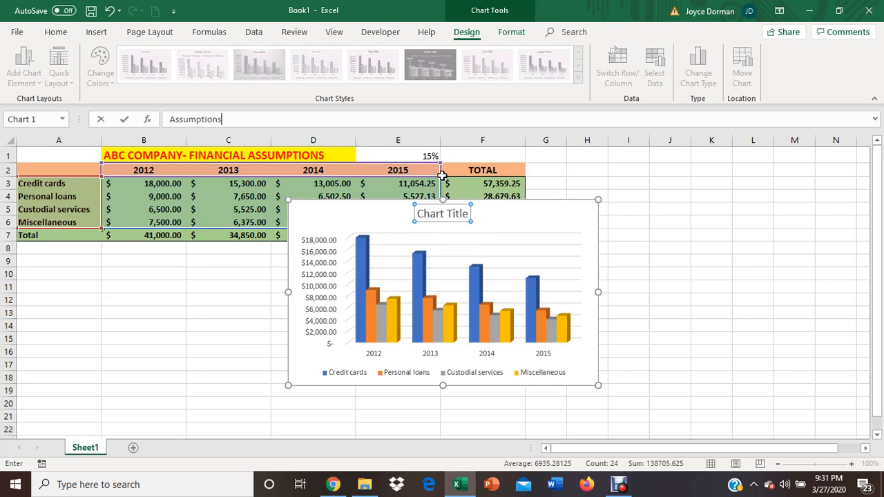
pyautogui.press('Return')
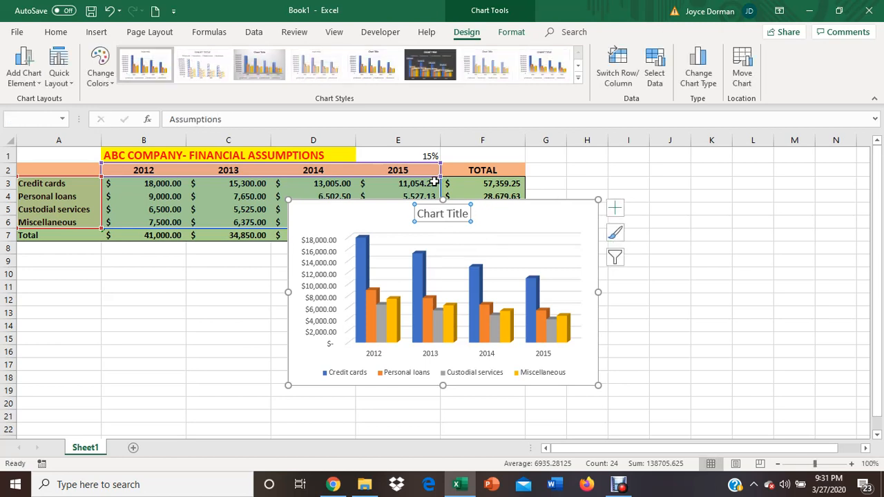
pyautogui.moveTo(536, 223); pyautogui.dragTo(322, 280)
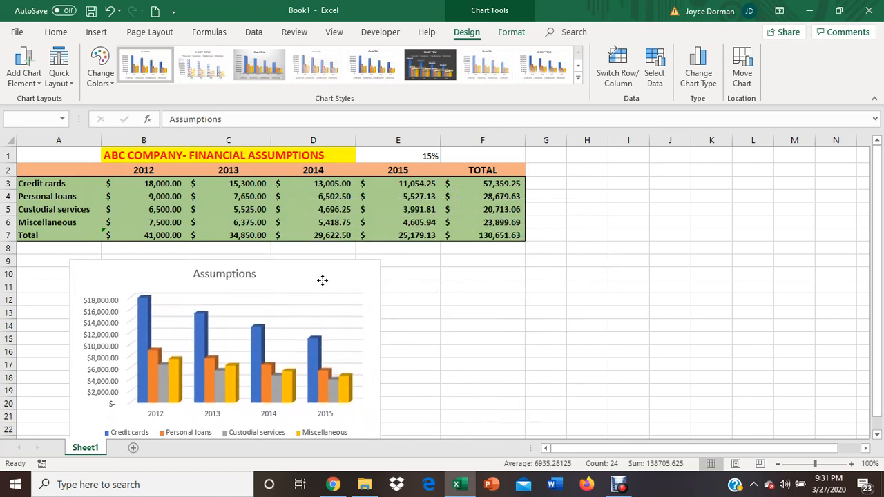
# Step: Fill the chart area with the dark gold radial preset gradient
pyautogui.rightClick(357, 280)
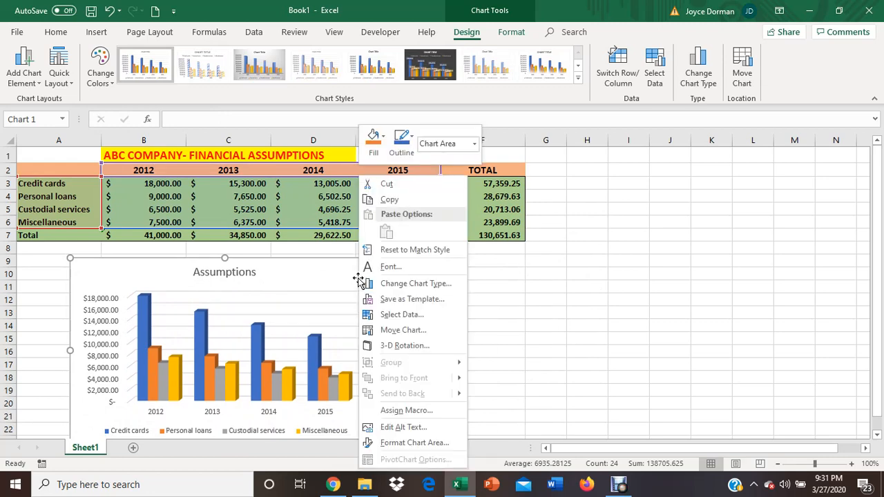
pyautogui.click(429, 443)
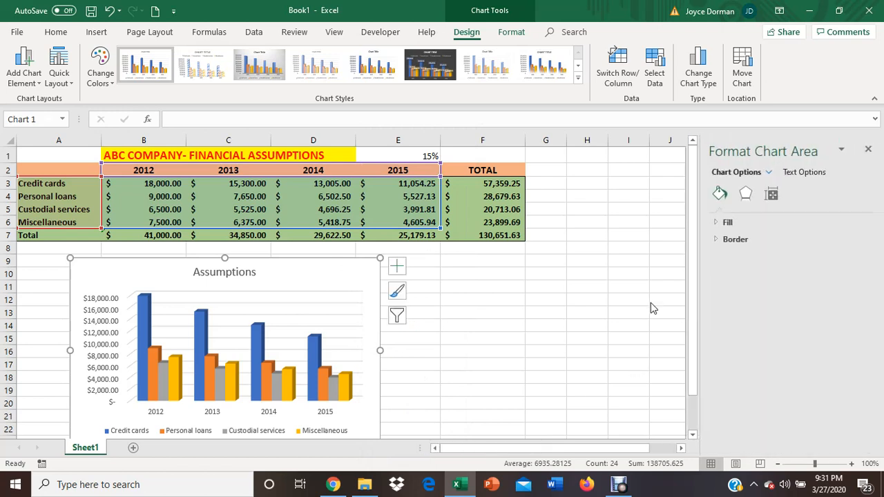
pyautogui.click(728, 222)
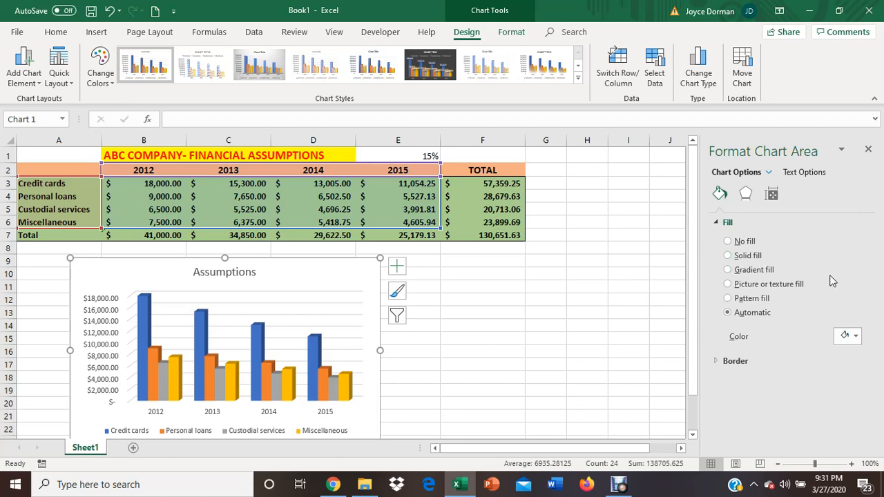
pyautogui.click(733, 272)
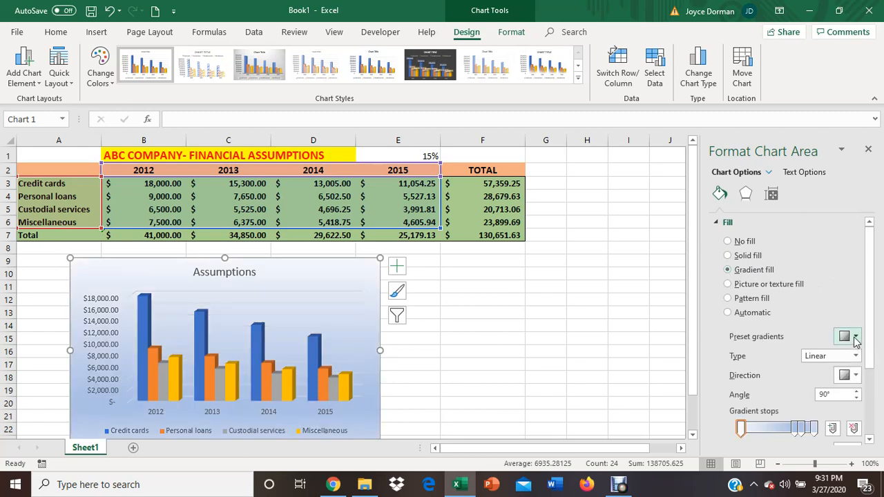
pyautogui.click(850, 336)
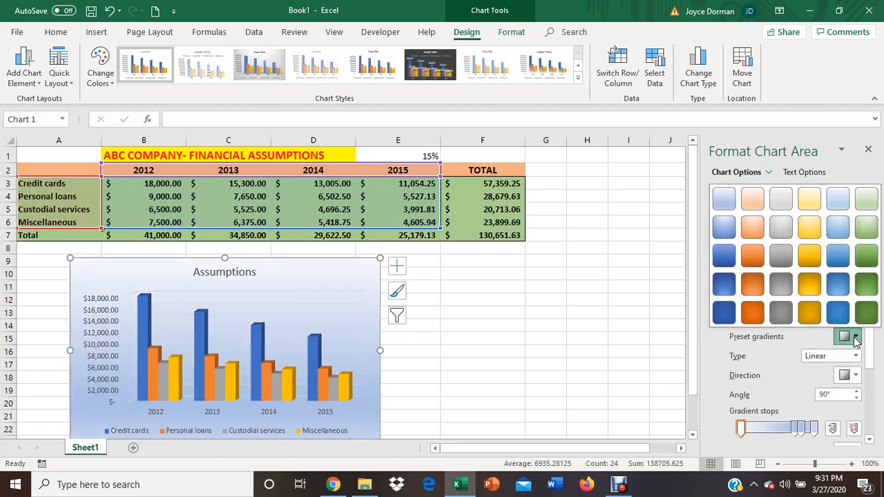
pyautogui.click(807, 312)
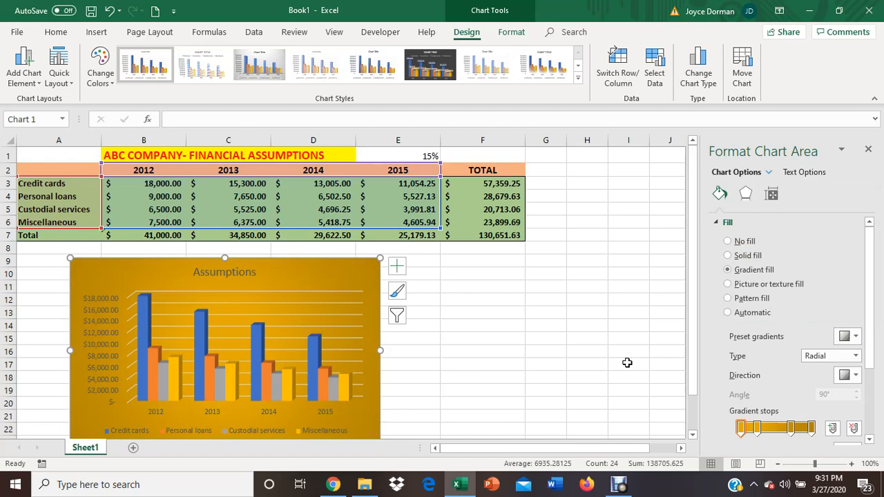
pyautogui.click(624, 373)
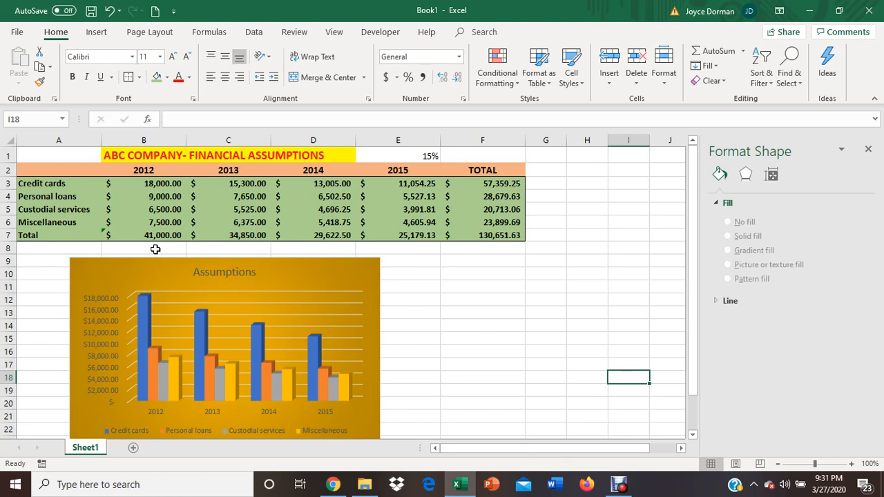
# Step: Move the chart further down so that it starts at about row 13
pyautogui.click(280, 270)
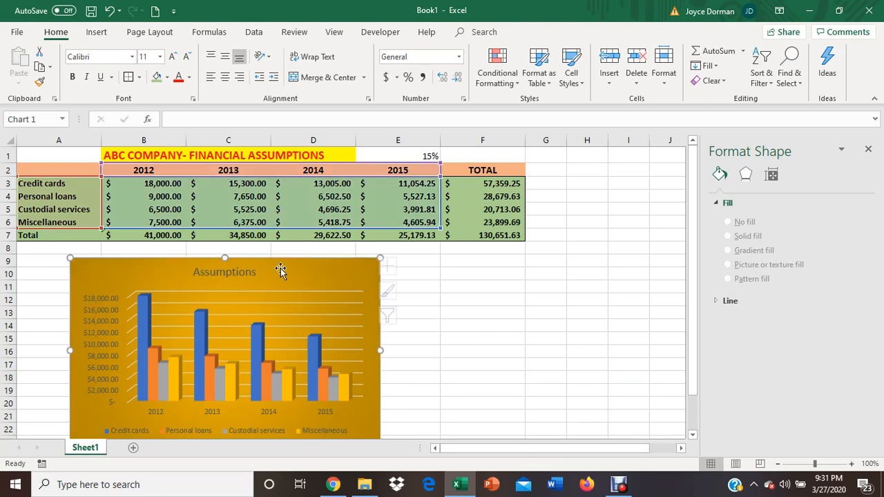
pyautogui.moveTo(280, 271); pyautogui.dragTo(277, 320)
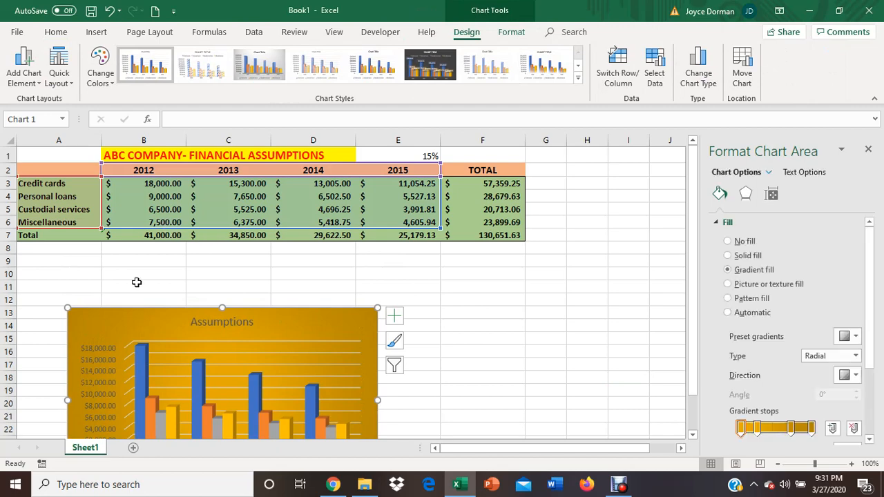
pyautogui.click(62, 248)
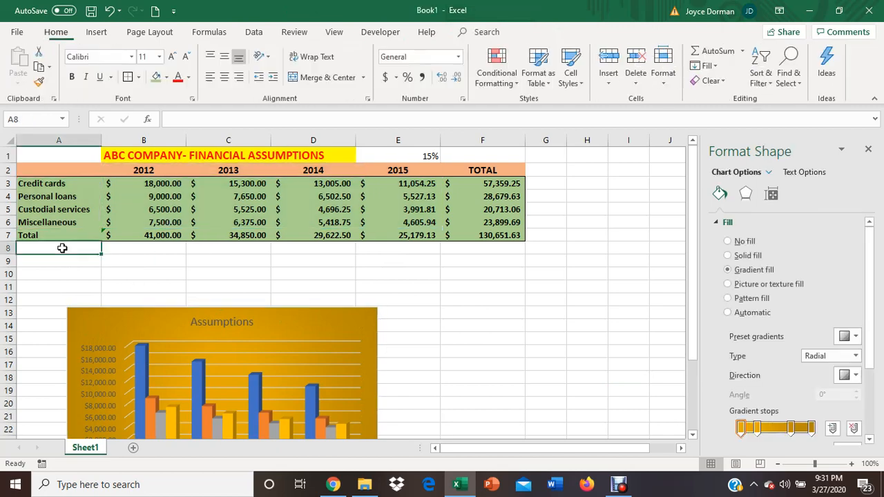
# Step: Enter the labels AVERAGE, MINIMUM and MAXIMUM in A9, A10 and A11
pyautogui.click(66, 263)
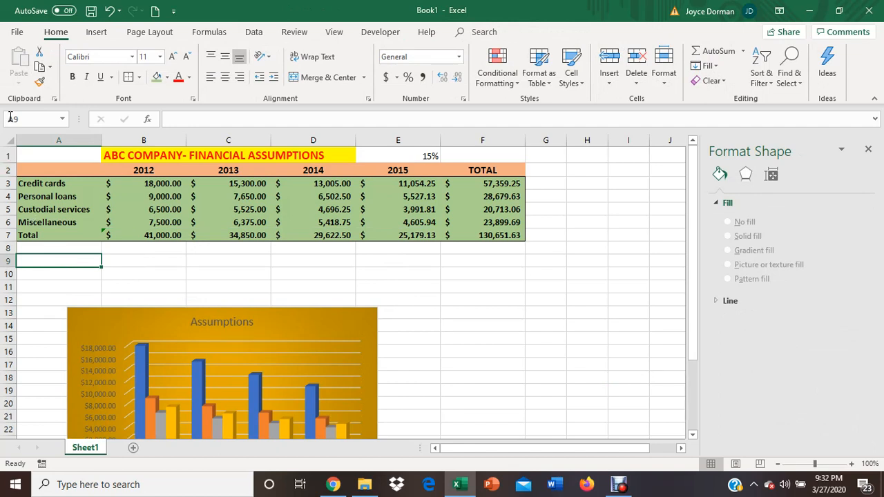
pyautogui.write('AVERGA')
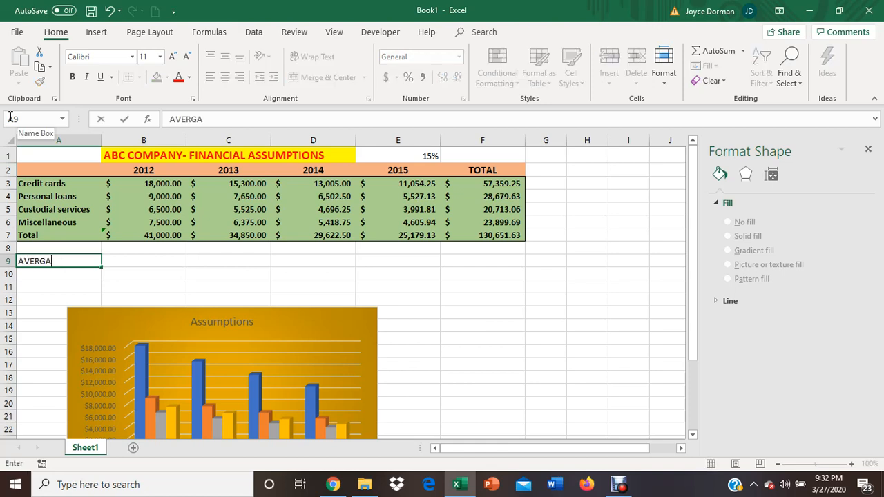
pyautogui.press('BackSpace')
pyautogui.press('BackSpace')
pyautogui.write('AGE')
pyautogui.press('Return')
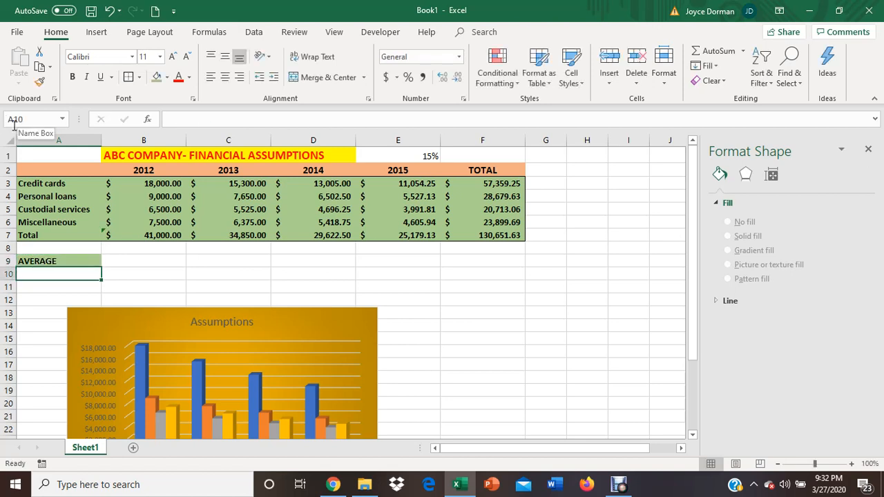
pyautogui.write('MINIMU')
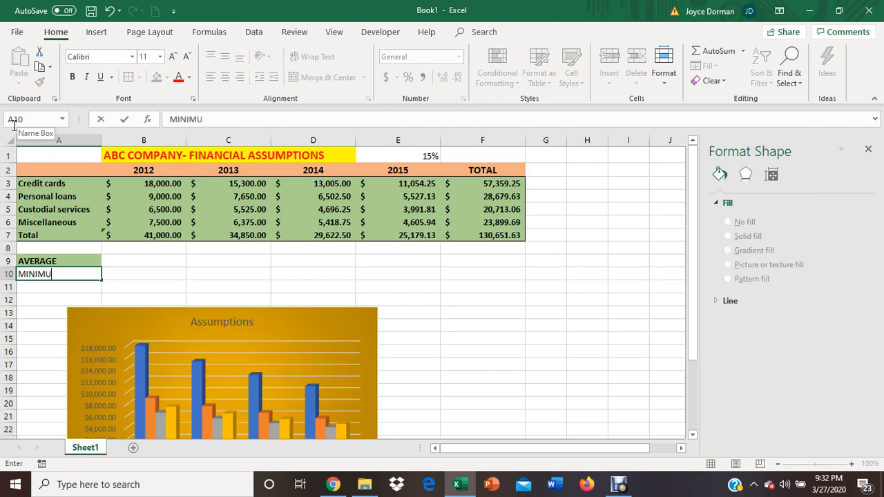
pyautogui.write('M')
pyautogui.press('Return')
pyautogui.write('MA')
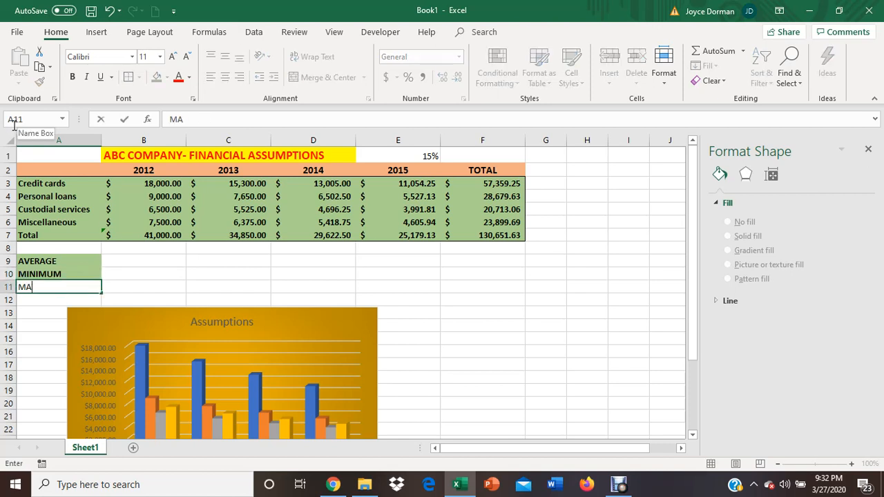
pyautogui.write('XIMUM')
pyautogui.press('Return')
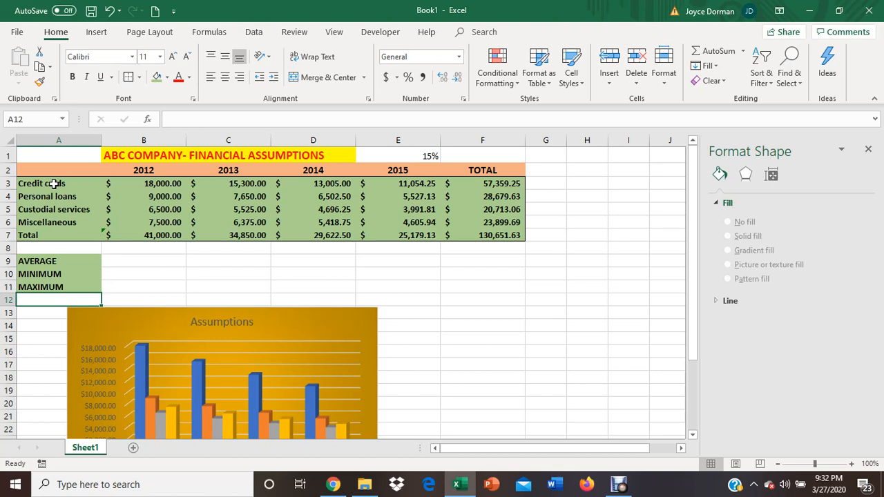
# Step: Calculate the average of the yearly totals in B9 with =average(B7:E7)
pyautogui.moveTo(156, 273)
pyautogui.mouseDown()
pyautogui.moveTo(146, 263)
pyautogui.moveTo(156, 260)
pyautogui.mouseUp()
pyautogui.doubleClick(155, 260)
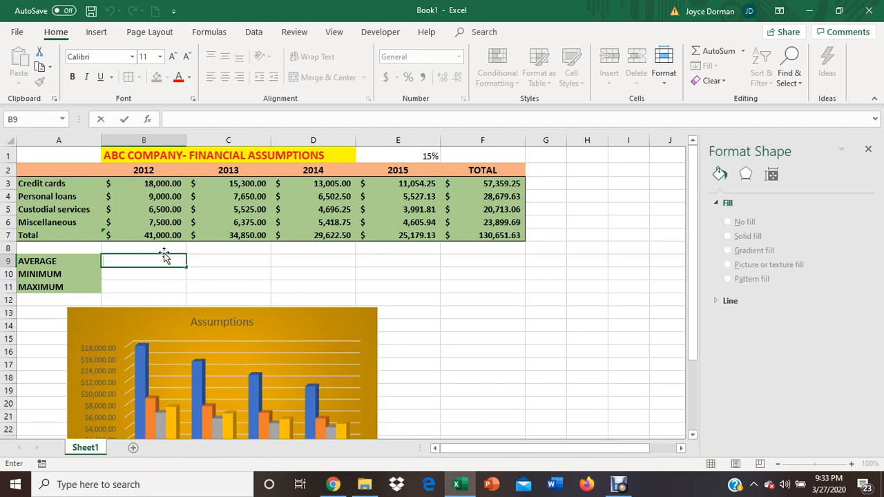
pyautogui.write('=')
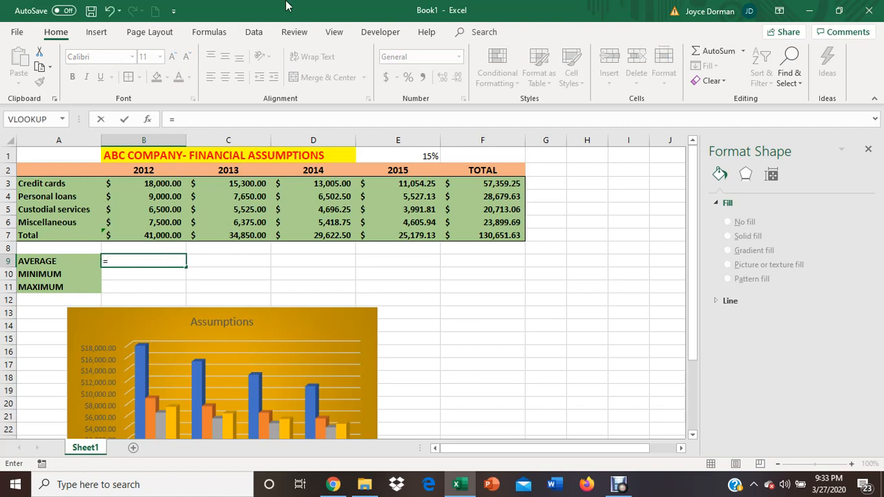
pyautogui.write('average')
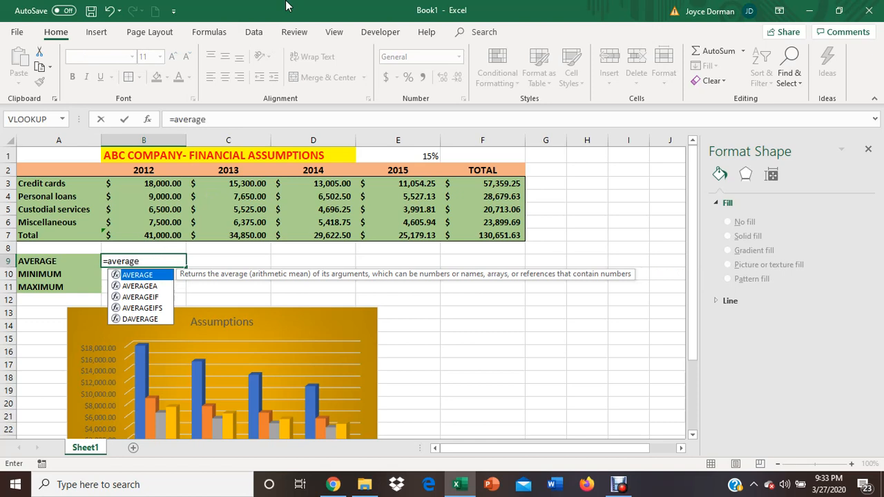
pyautogui.write('(')
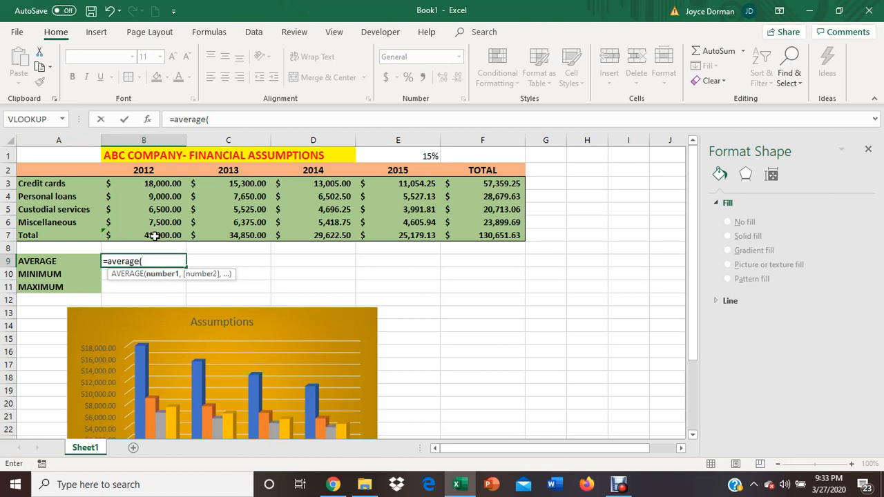
pyautogui.moveTo(155, 236); pyautogui.dragTo(373, 238)
pyautogui.write(')')
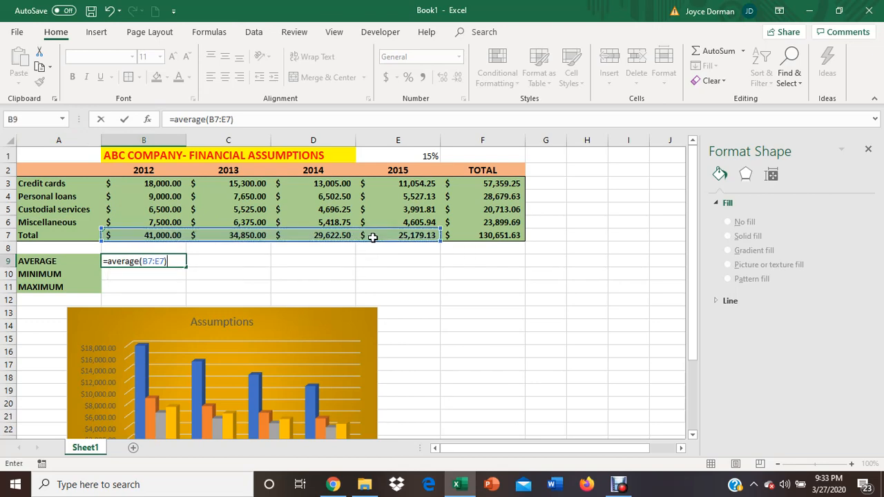
pyautogui.press('Return')
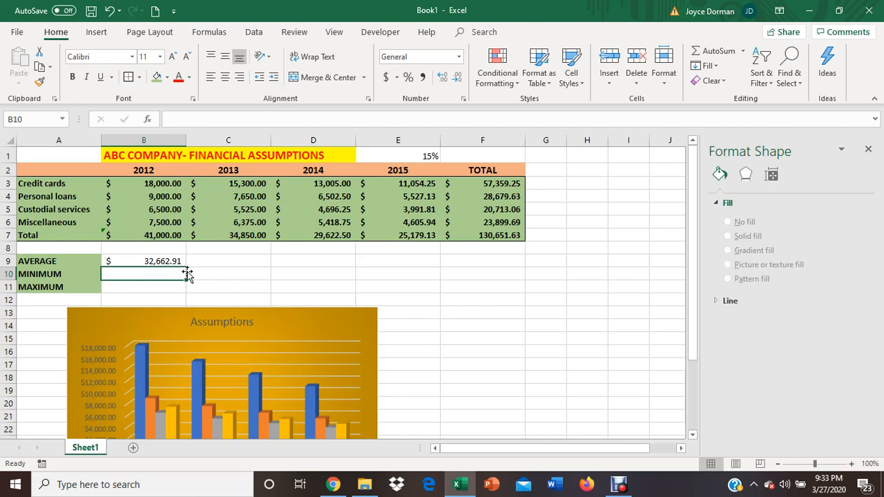
pyautogui.moveTo(187, 274); pyautogui.dragTo(90, 250)
pyautogui.click(276, 262)
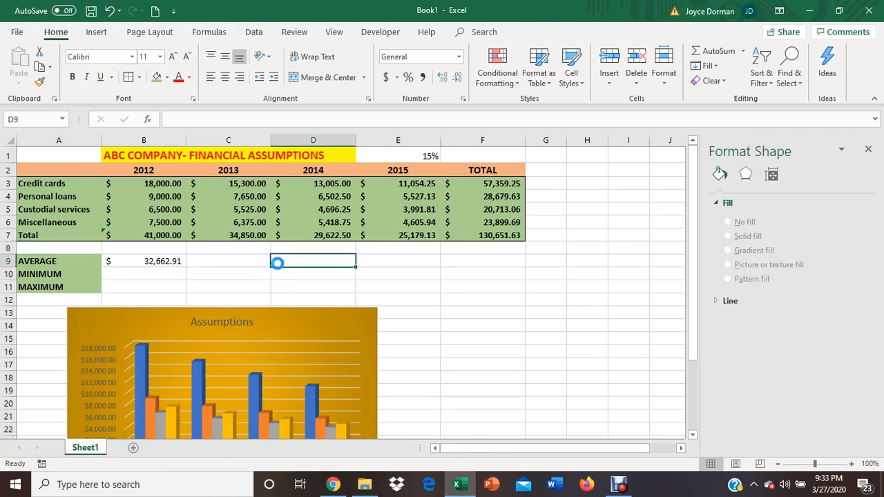
pyautogui.click(160, 274)
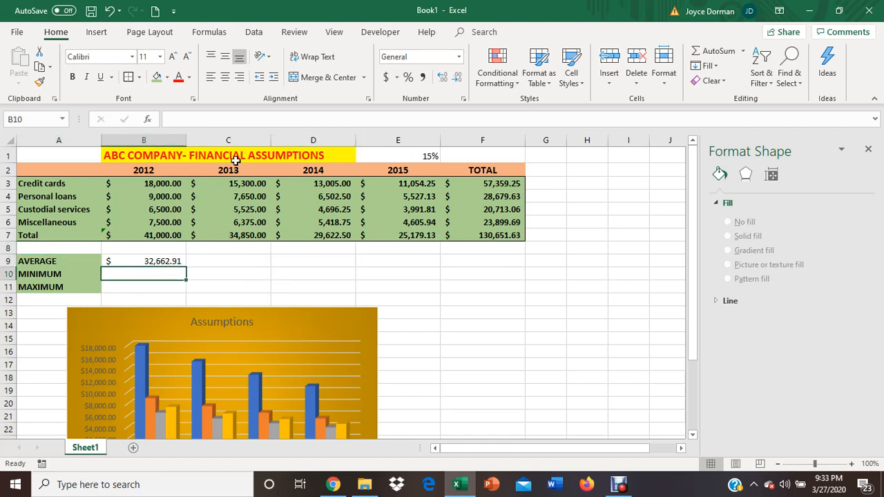
pyautogui.write('=mi')
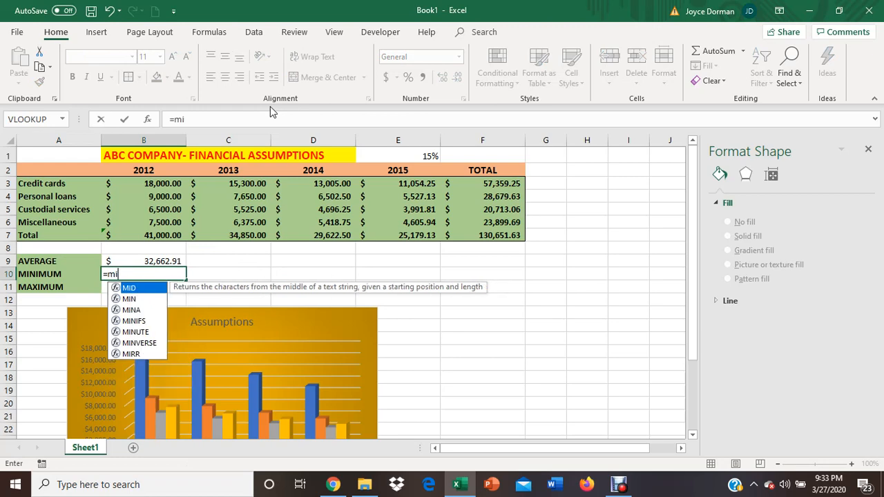
pyautogui.click(317, 156)
pyautogui.write('n')
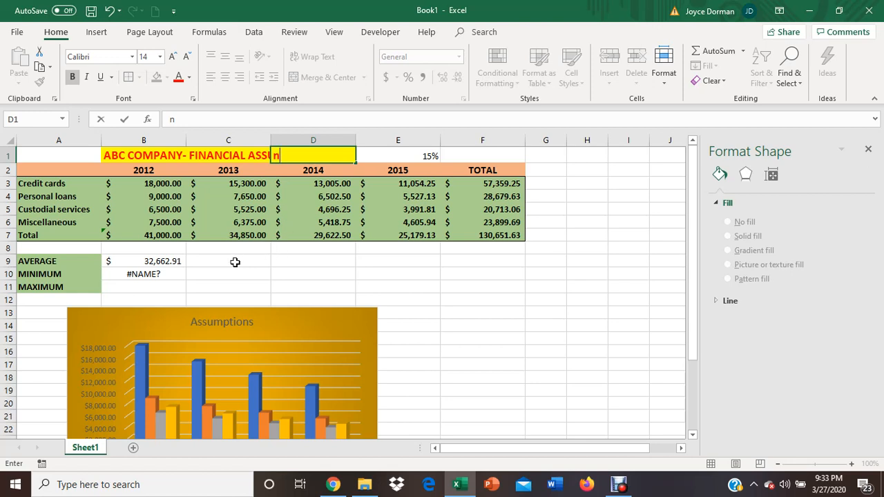
# Step: Calculate the minimum of the yearly totals in B10 with =min(B7:E7)
pyautogui.click(165, 273)
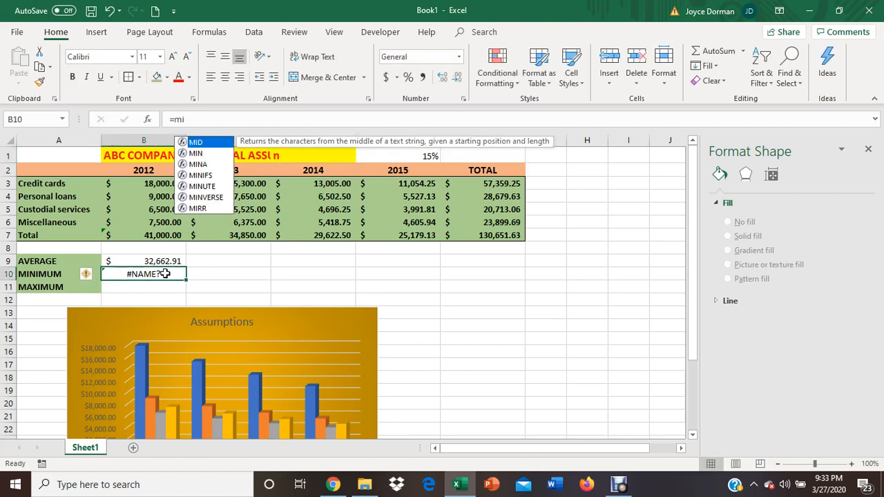
pyautogui.write('=min')
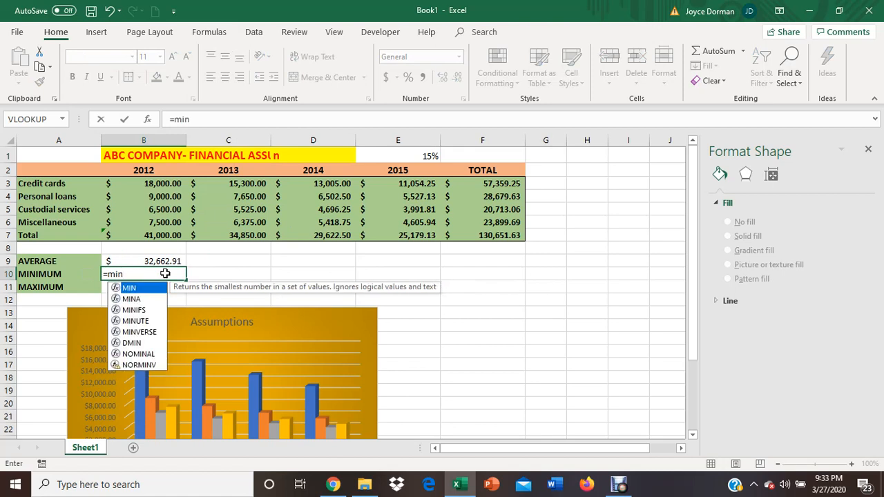
pyautogui.write('(')
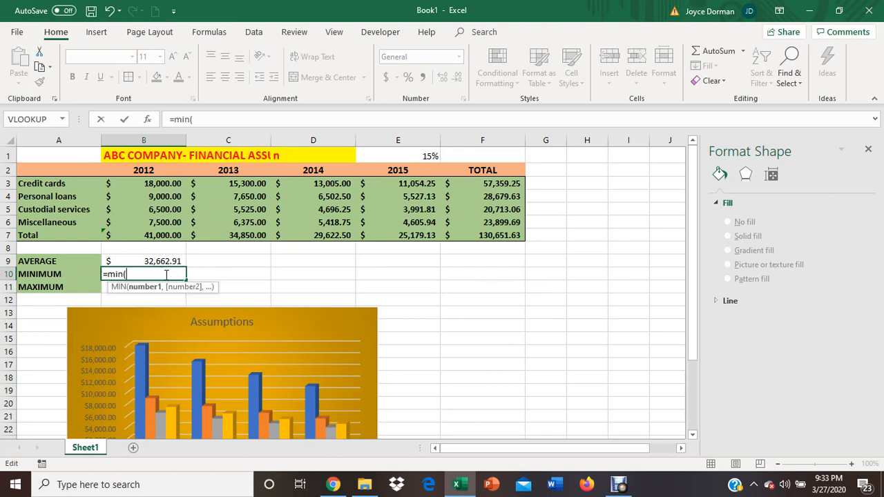
pyautogui.moveTo(163, 235); pyautogui.dragTo(402, 236)
pyautogui.write(')')
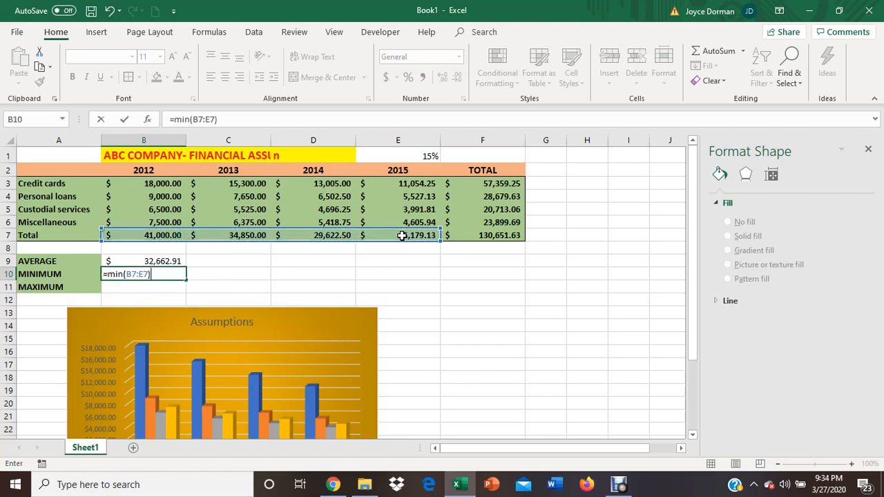
pyautogui.press('Return')
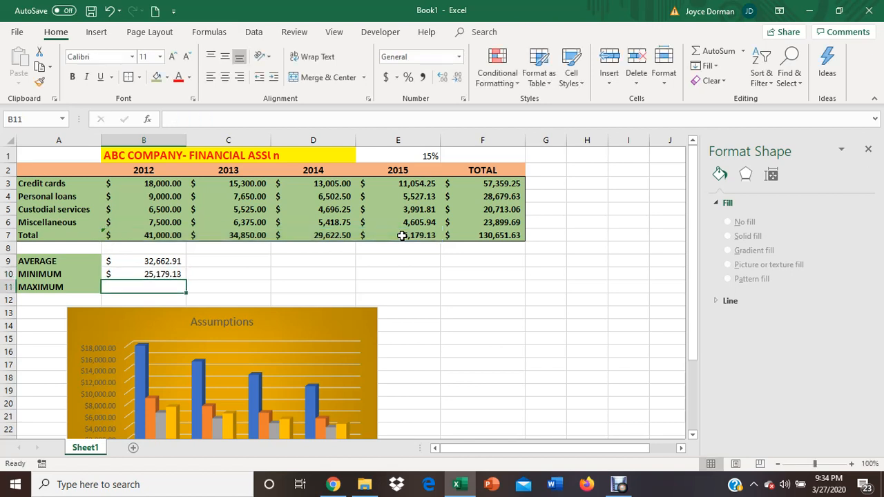
# Step: Calculate the maximum of the yearly totals in B11 with =max(B7:E7)
pyautogui.write('=')
pyautogui.click(414, 284)
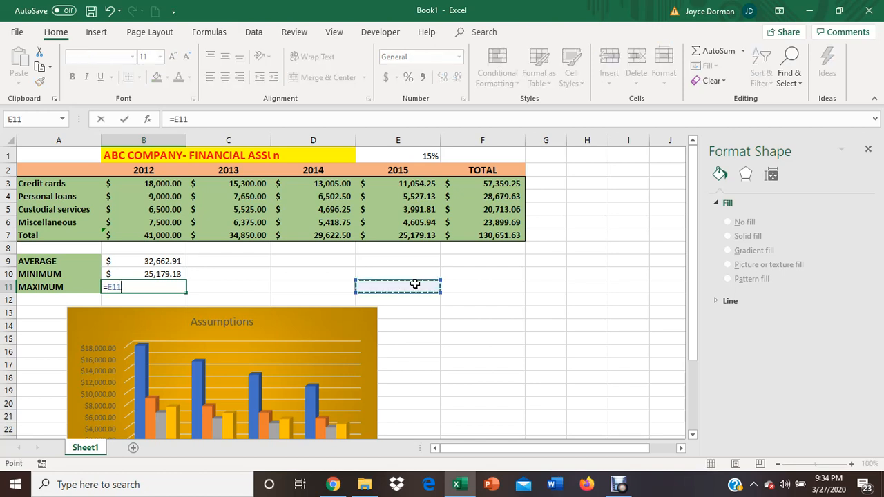
pyautogui.write('ax(')
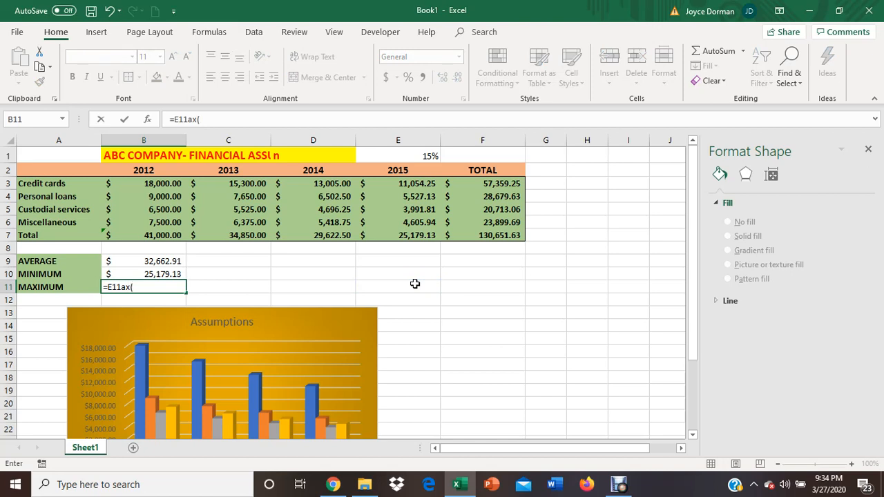
pyautogui.press('BackSpace')
pyautogui.press('BackSpace')
pyautogui.press('BackSpace')
pyautogui.press('BackSpace')
pyautogui.press('BackSpace')
pyautogui.press('BackSpace')
pyautogui.write('ma')
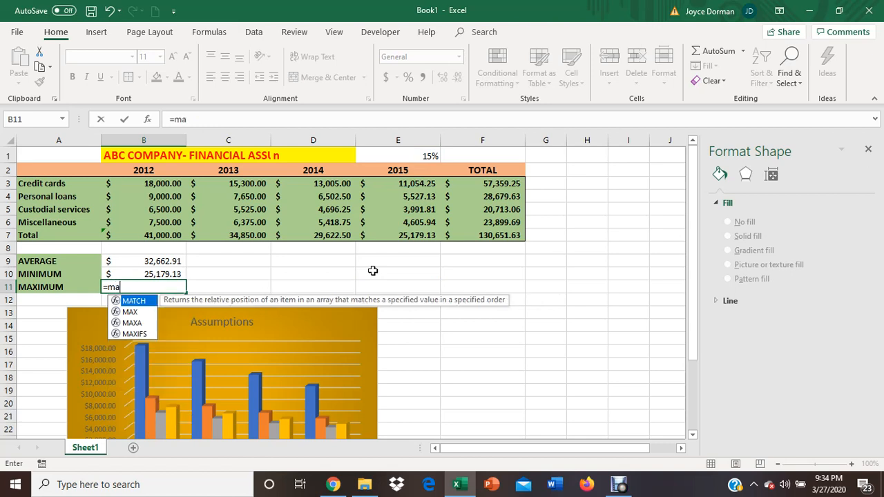
pyautogui.write('x(')
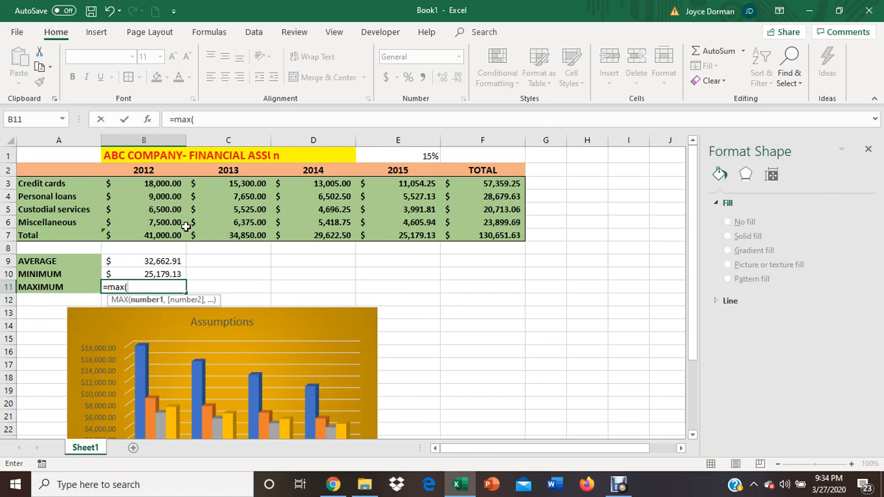
pyautogui.moveTo(176, 237); pyautogui.dragTo(373, 235)
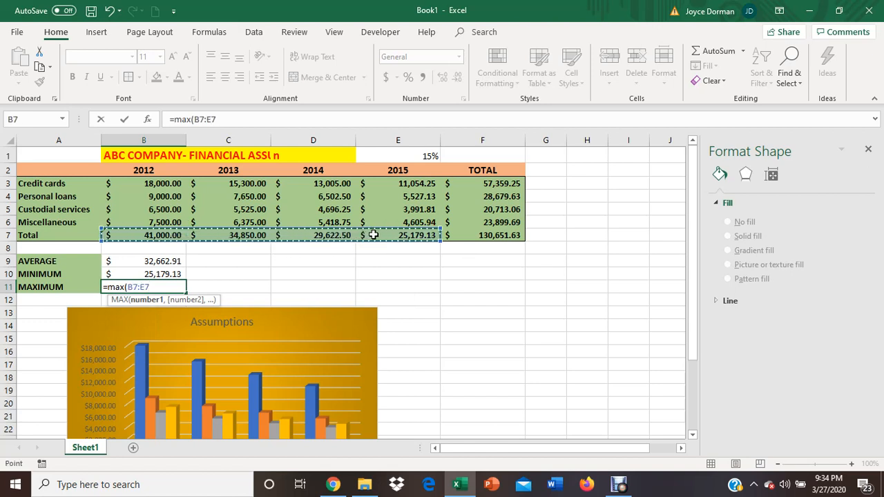
pyautogui.write(')')
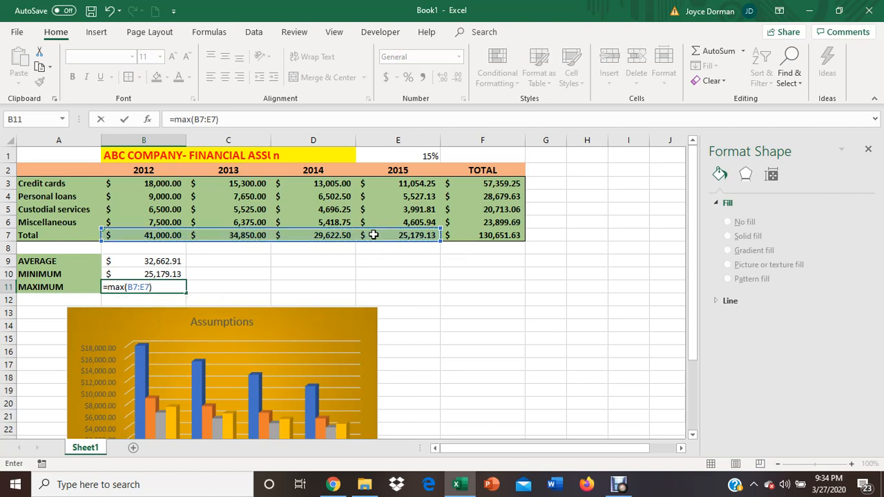
pyautogui.press('Return')
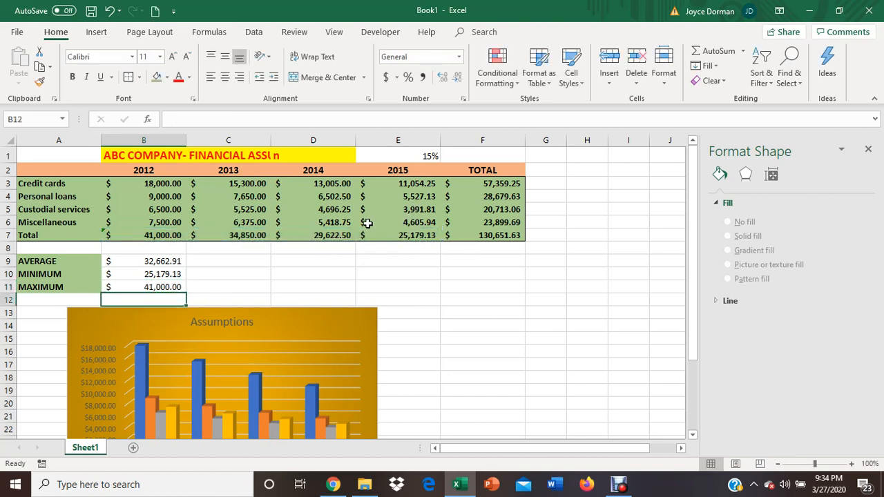
# Step: Fill the average, minimum and maximum values in B9:B11 with the labels' green color and make them bold
pyautogui.click(114, 261)
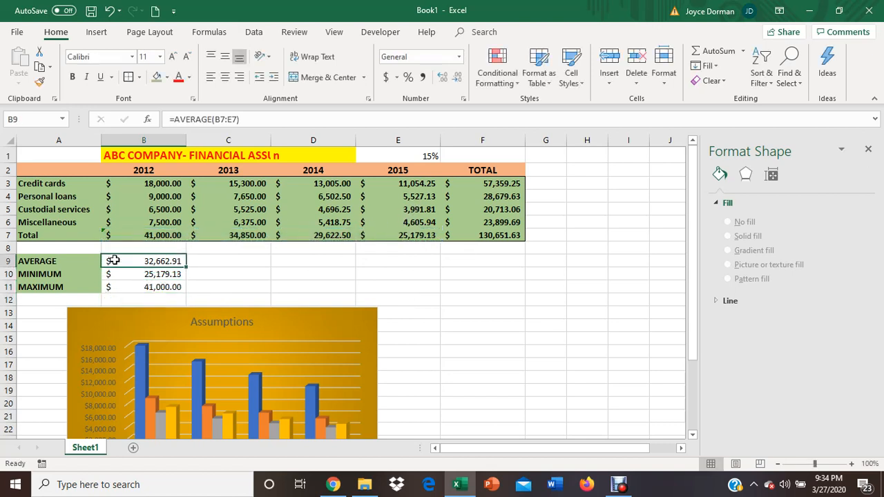
pyautogui.moveTo(155, 260); pyautogui.dragTo(156, 287)
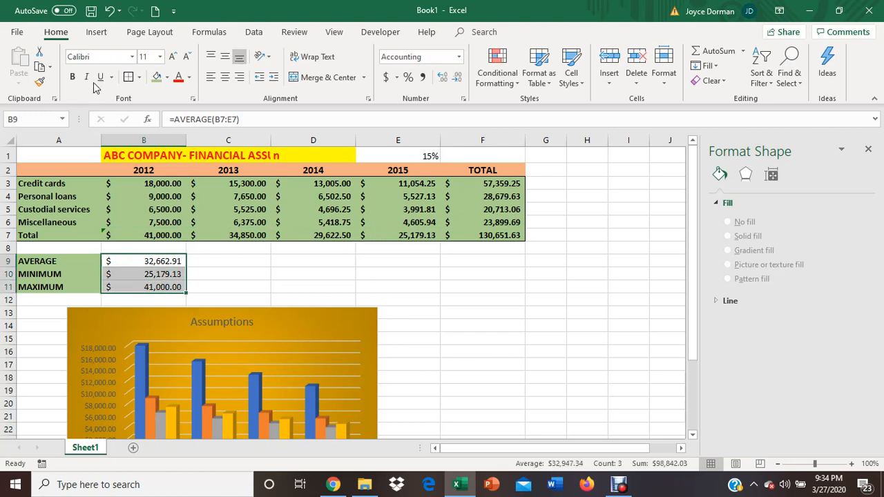
pyautogui.click(158, 78)
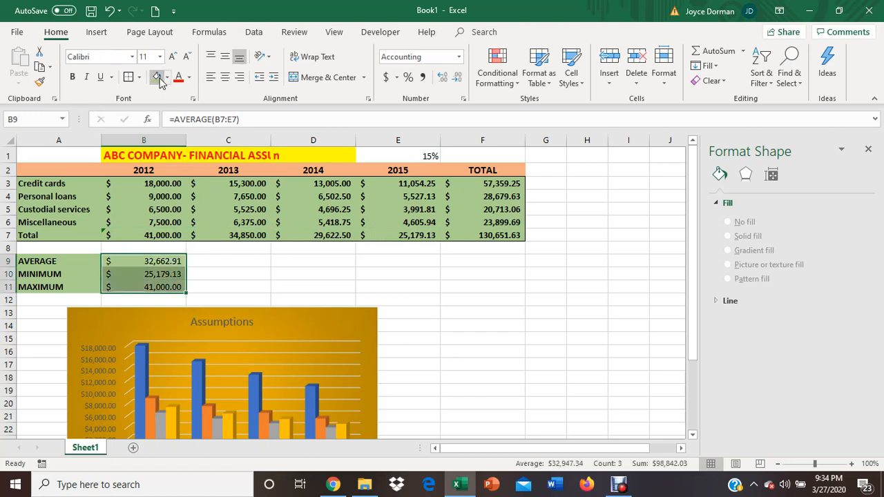
pyautogui.click(72, 76)
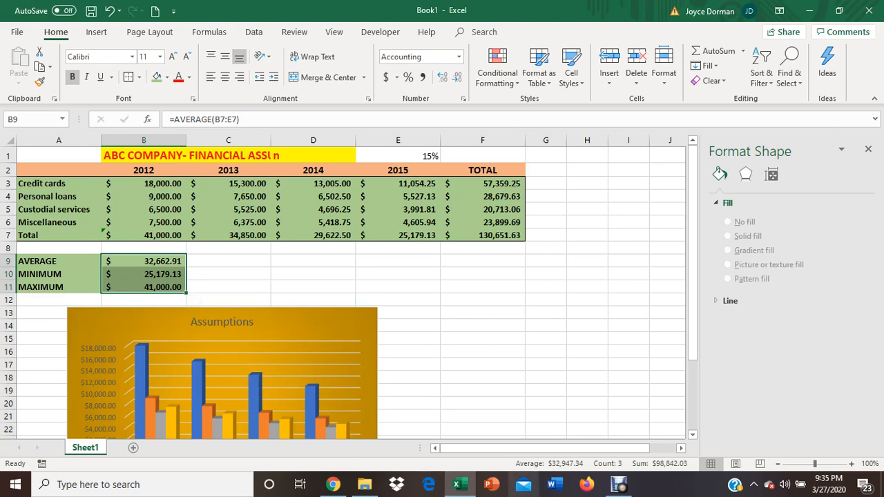
pyautogui.click(620, 487)
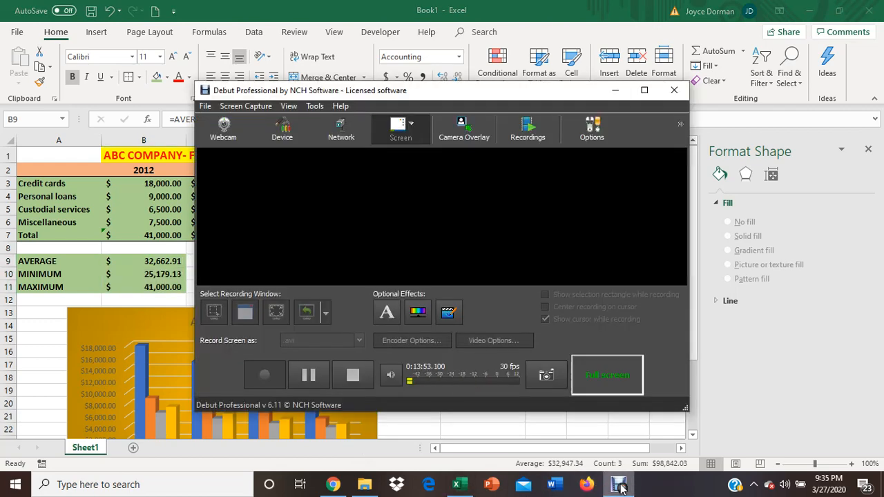